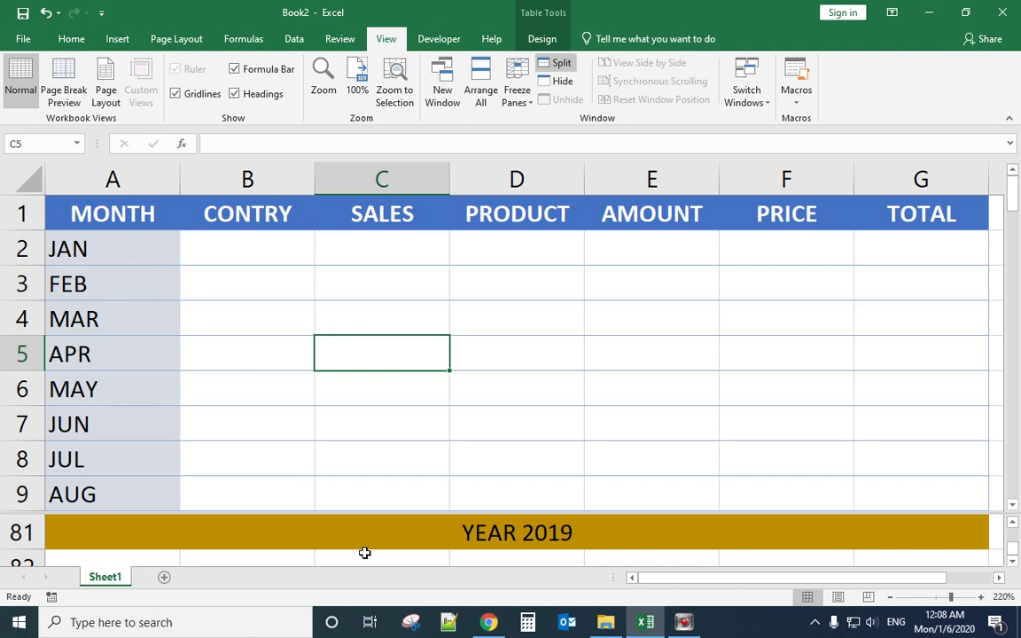
Step: Select cell C4 and scroll to check the frozen headers and the split-pane YEAR 2019 banner
left_click(318, 302)
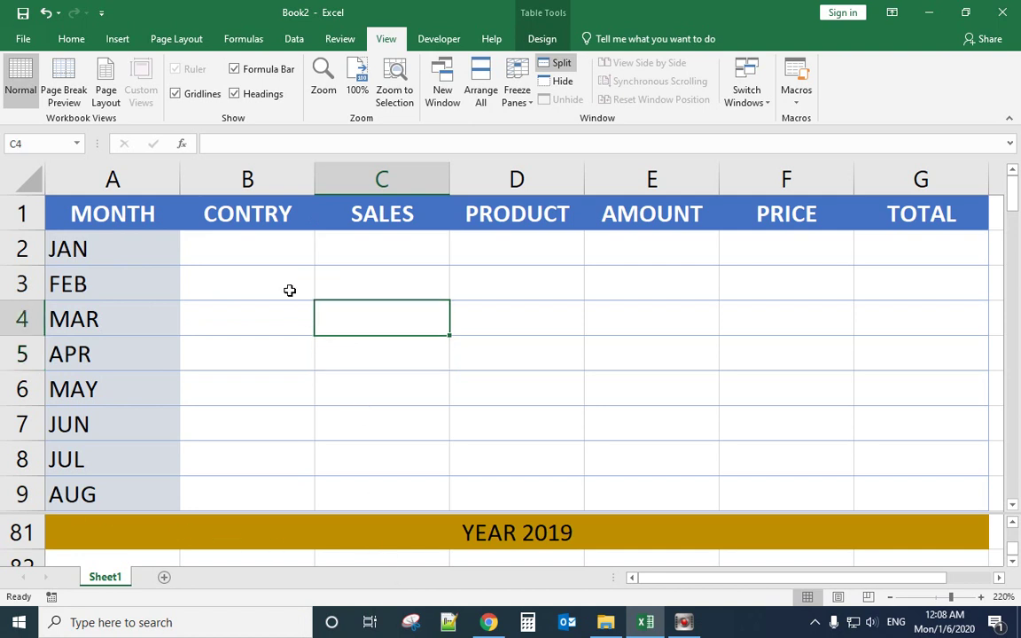
scroll(273, 291, "down", 1)
scroll(272, 290, "up", 1)
scroll(273, 291, "down", 1)
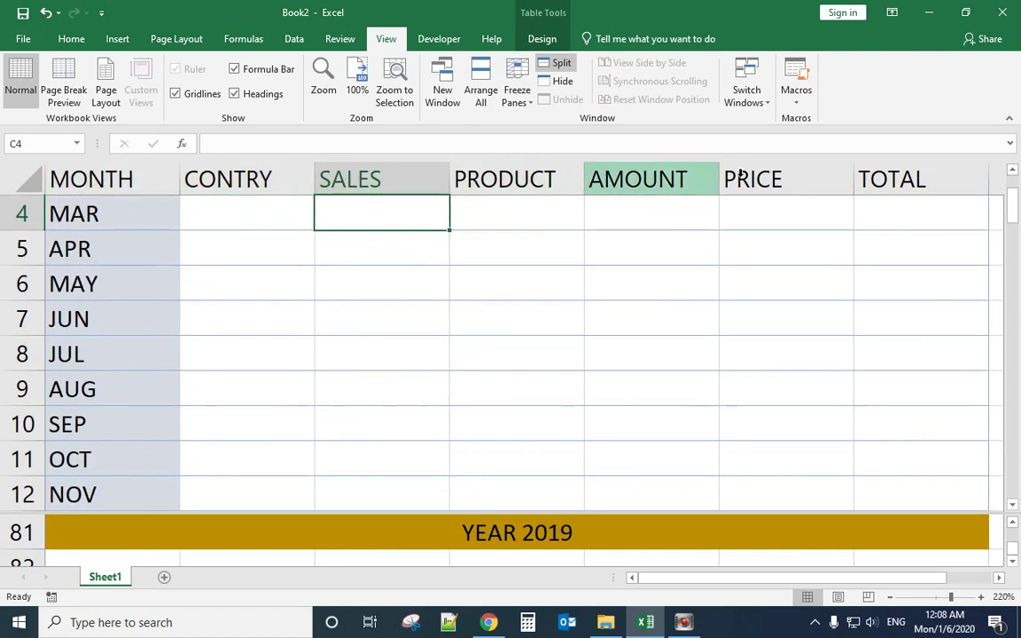
scroll(625, 263, "down", 7)
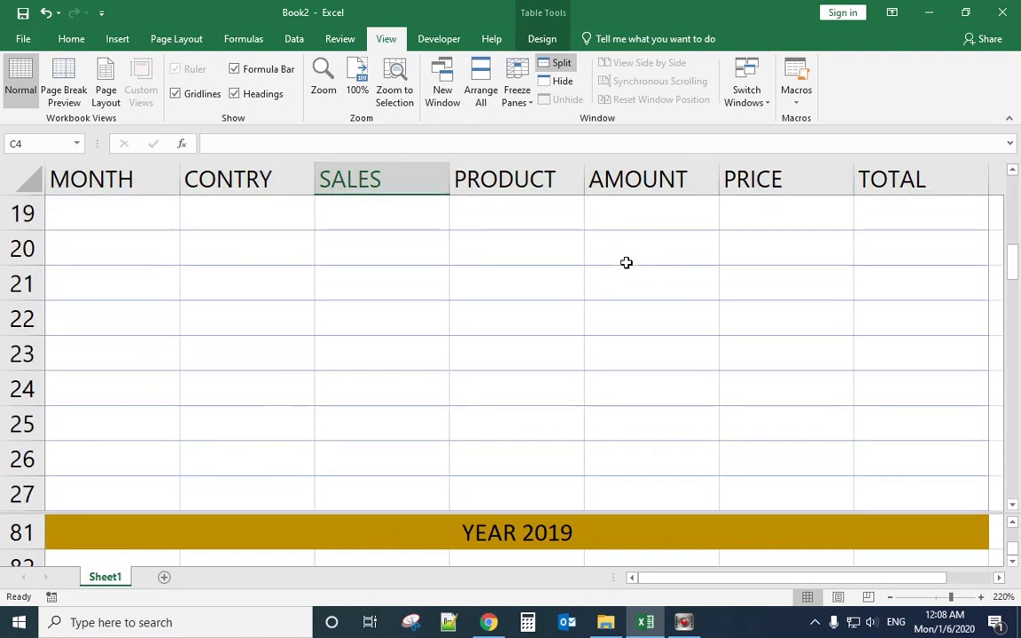
scroll(626, 262, "up", 5)
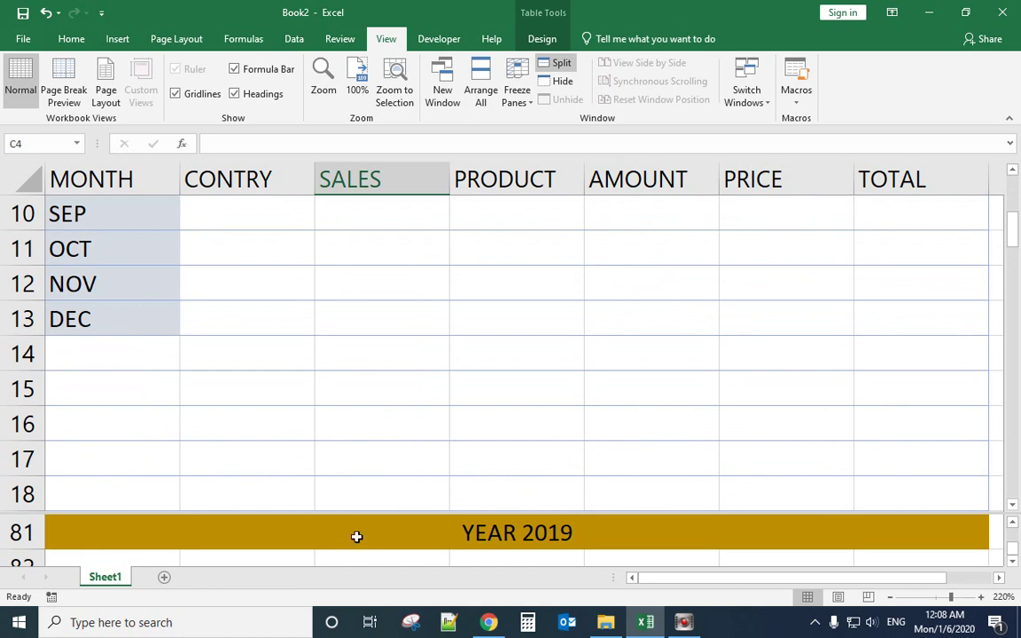
scroll(492, 444, "up", 3)
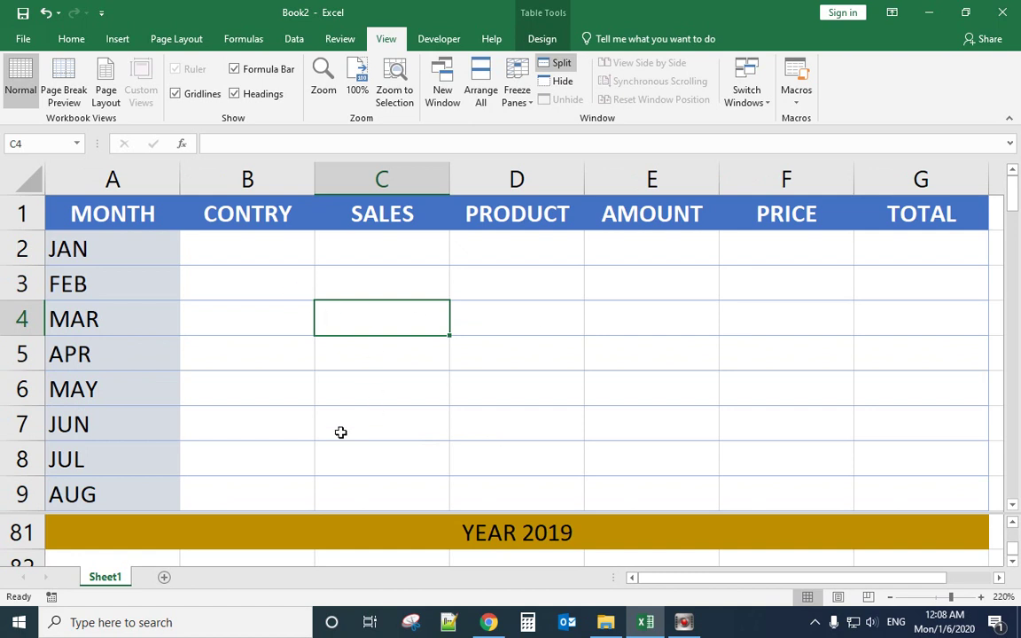
Step: Add a new blank Sheet3, zoom in several steps, and select the range A1:I65
left_click(165, 577)
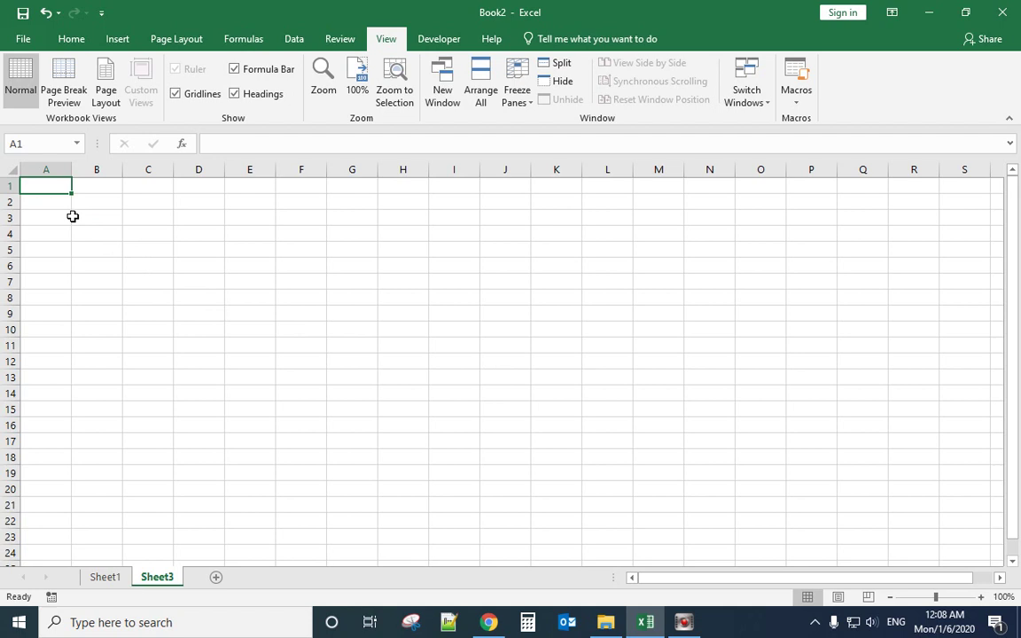
left_click(981, 596)
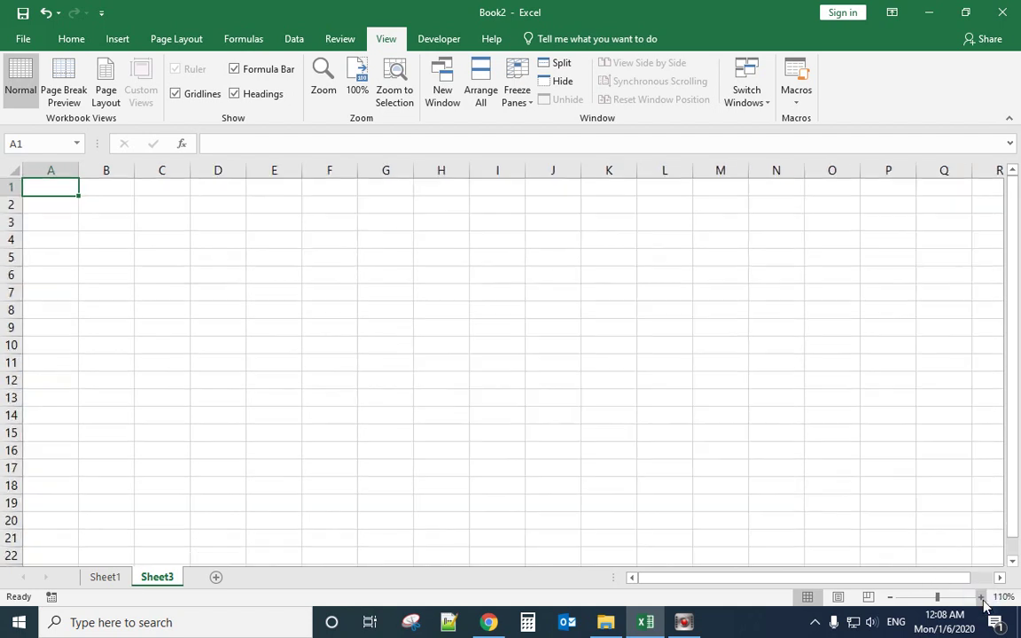
left_click(982, 596)
left_click(981, 596)
left_click(982, 596)
left_click(981, 597)
left_click(981, 596)
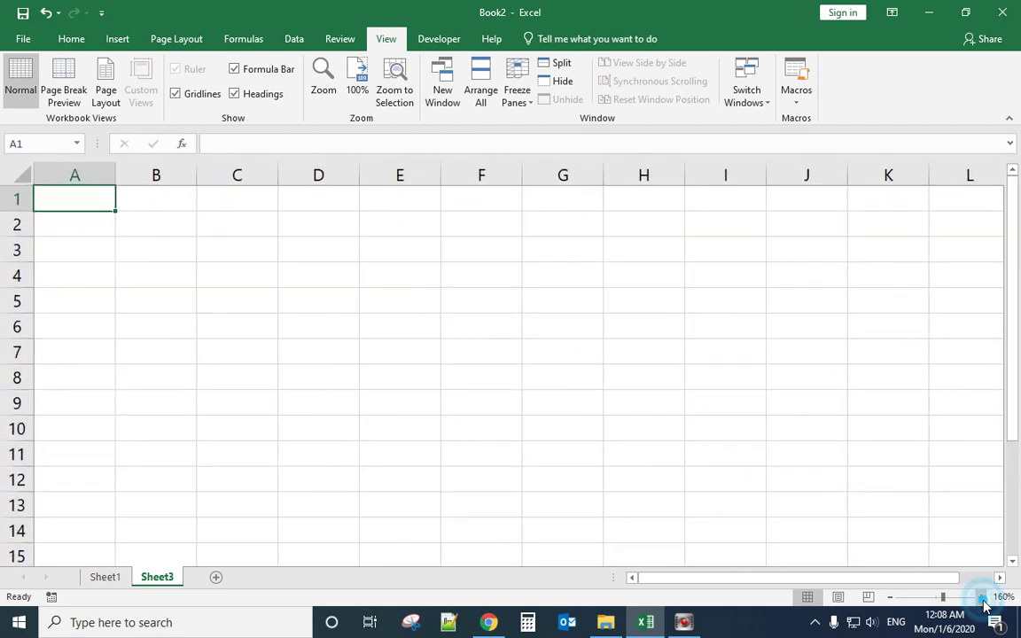
left_click(982, 597)
left_click(981, 596)
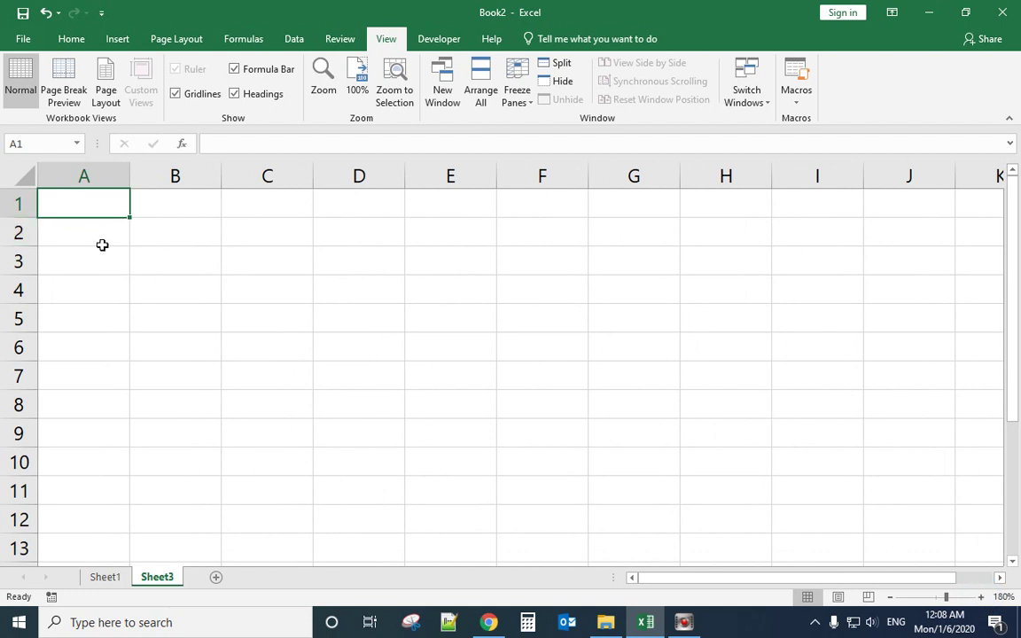
left_click_drag(78, 204, 816, 496)
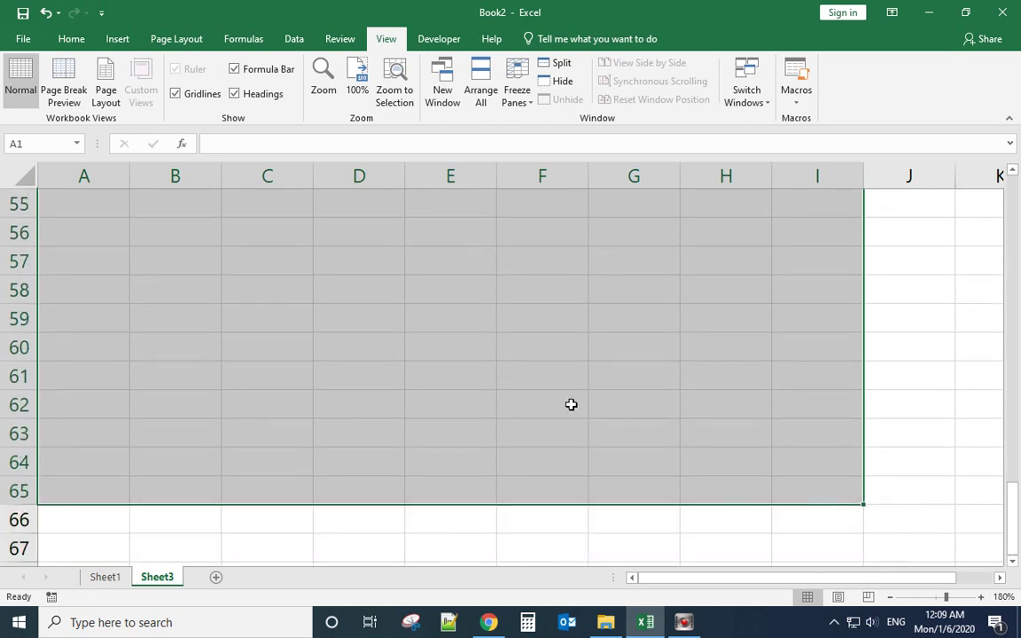
Step: Insert a table over A1:I65 with 'My table has headers' ticked
left_click(116, 39)
left_click(136, 80)
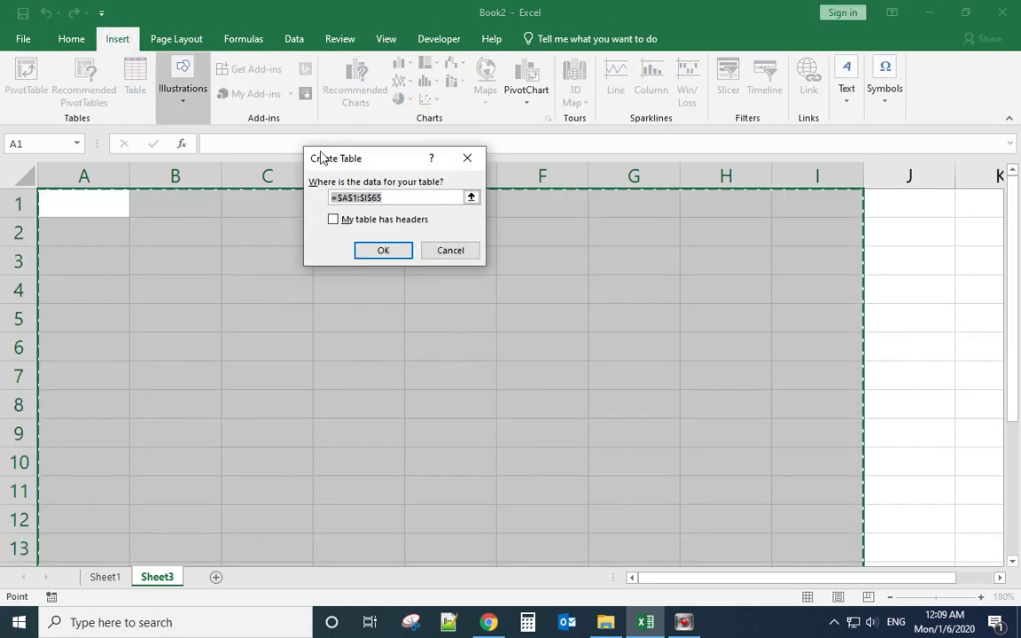
left_click(334, 221)
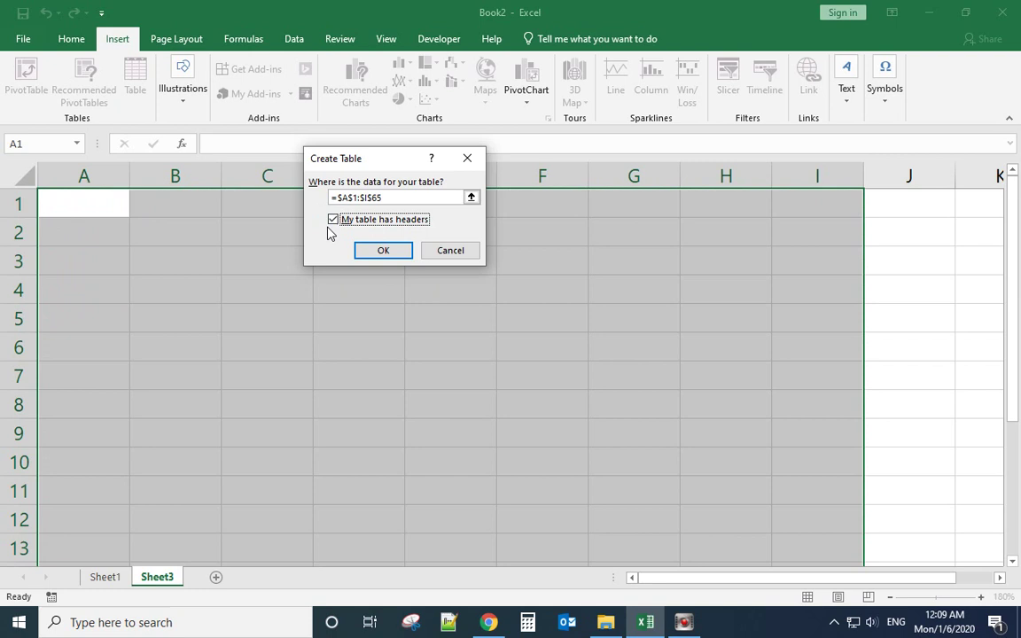
left_click(382, 251)
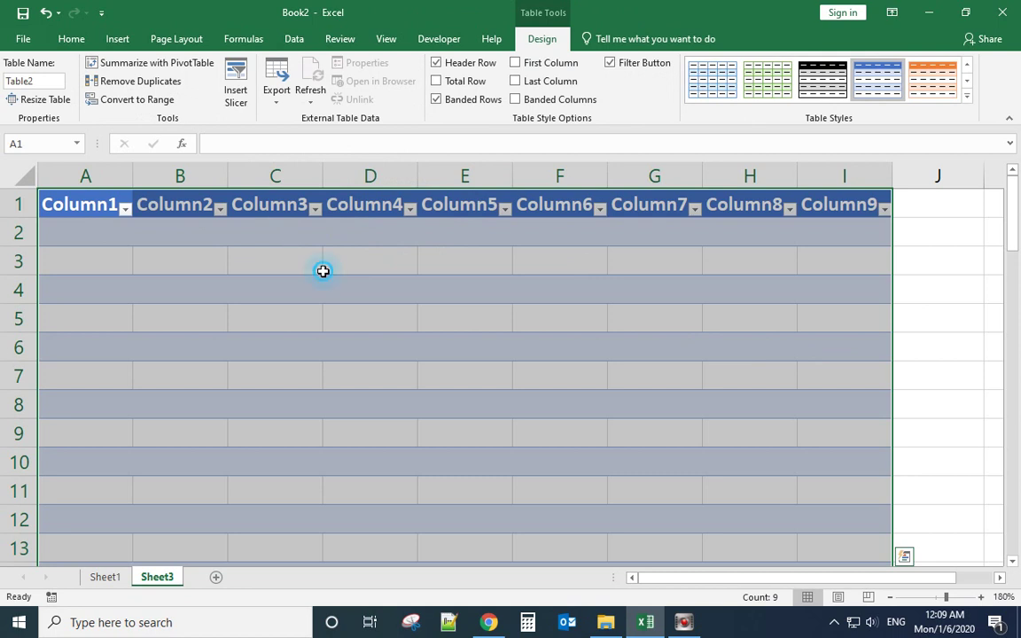
Step: Select D3, scroll until the table headers replace the column letters, and open Column1's filter list
left_click(324, 270)
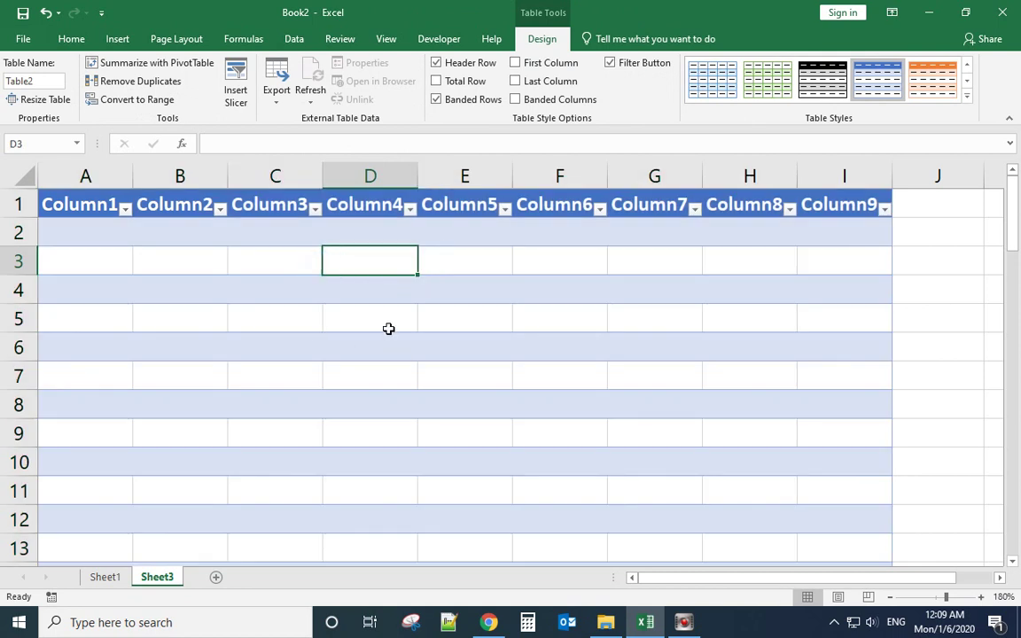
scroll(386, 327, "down", 2)
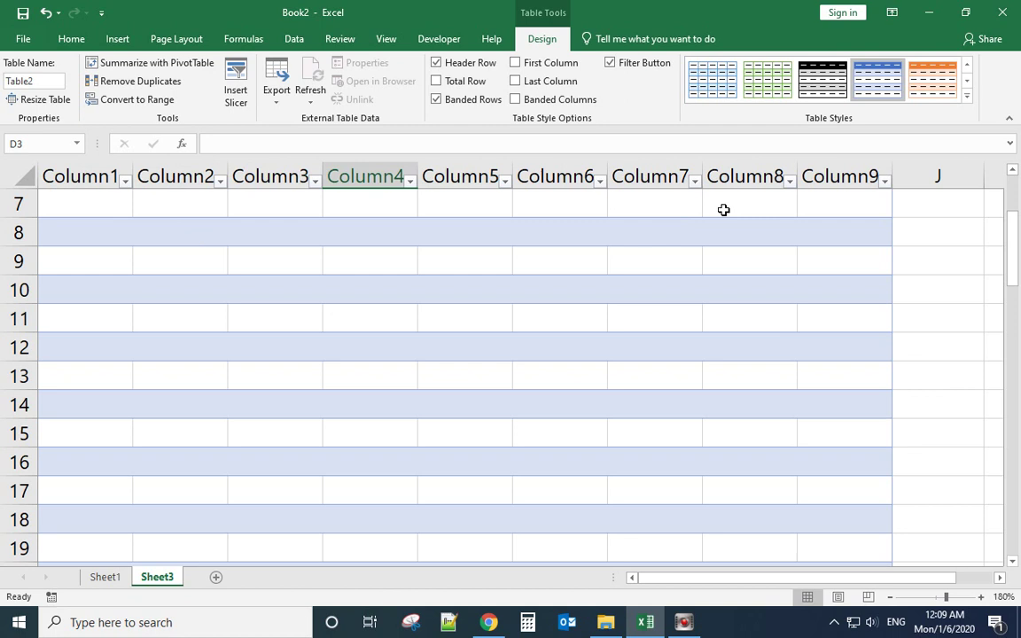
scroll(325, 378, "up", 1)
scroll(325, 378, "down", 7)
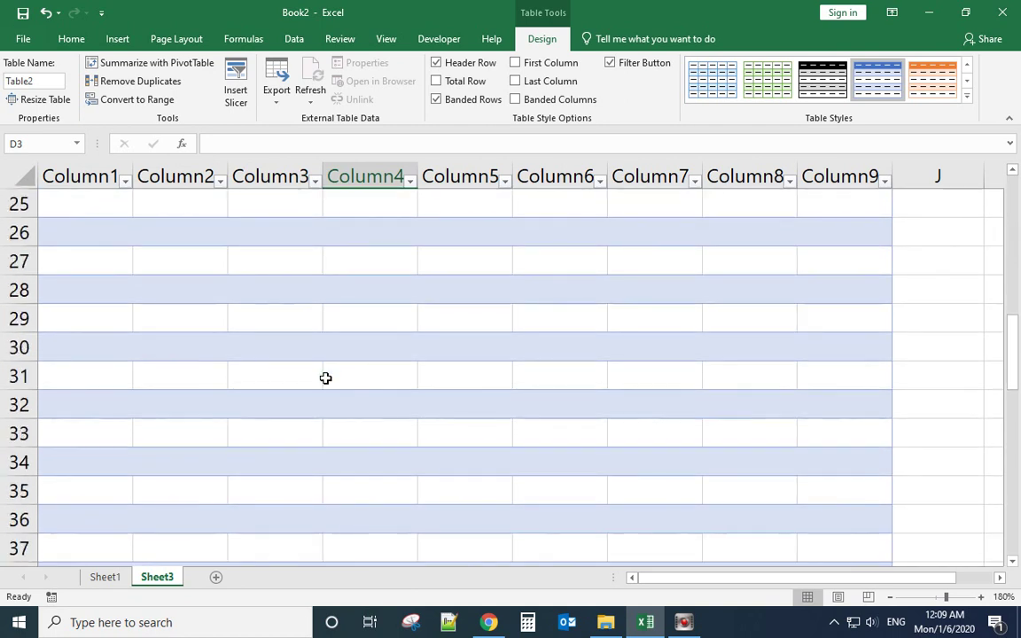
scroll(325, 379, "up", 3)
scroll(325, 379, "up", 5)
scroll(325, 378, "down", 2)
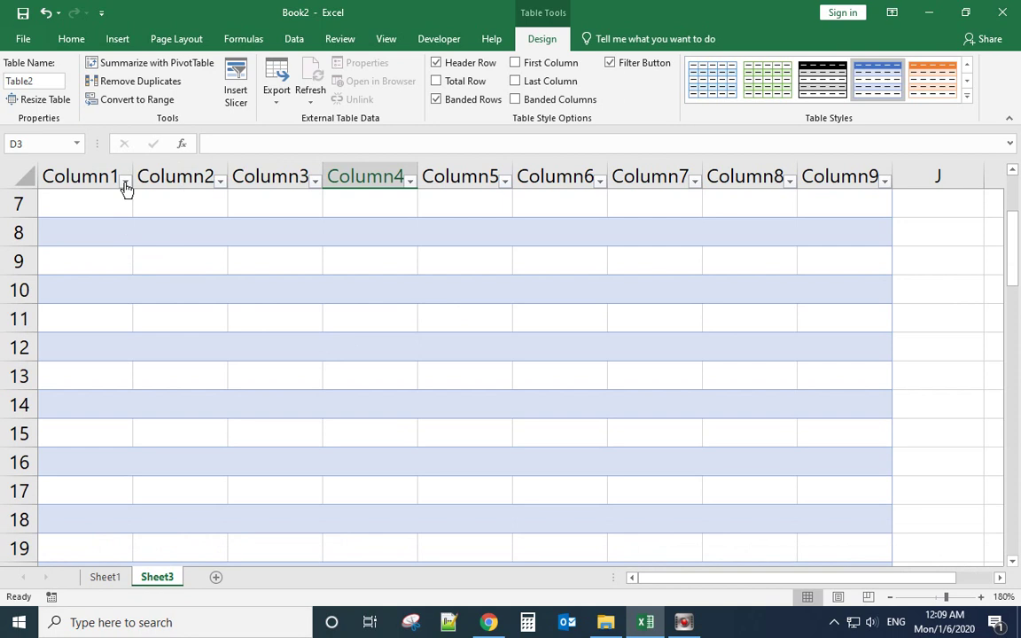
left_click(125, 181)
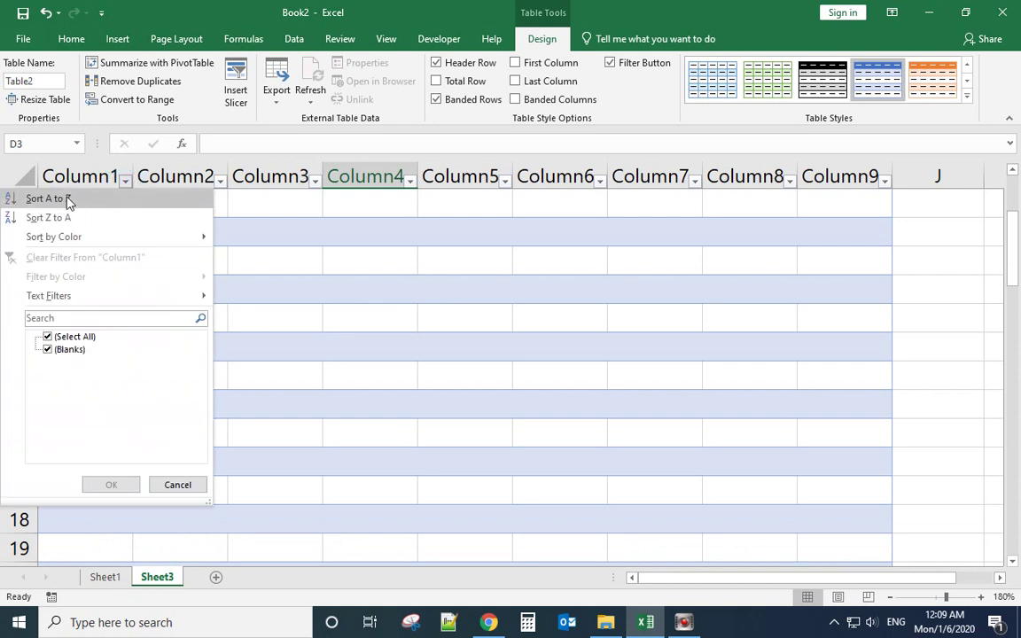
Step: Close the Column1 filter list and click into the table body
left_click(537, 41)
left_click(458, 307)
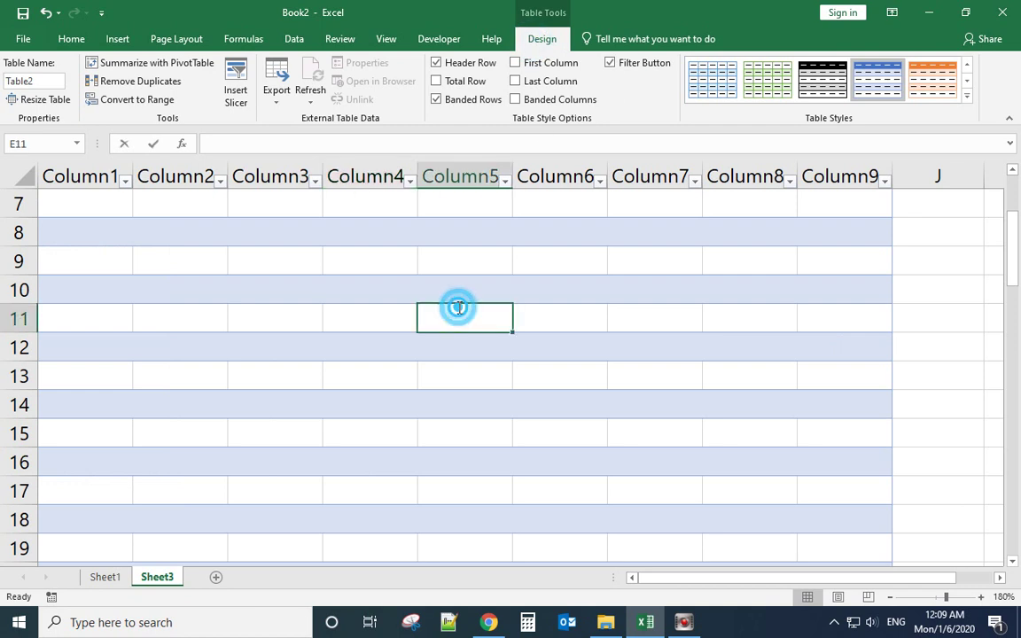
left_click(339, 280)
left_click(623, 260)
left_click(529, 263)
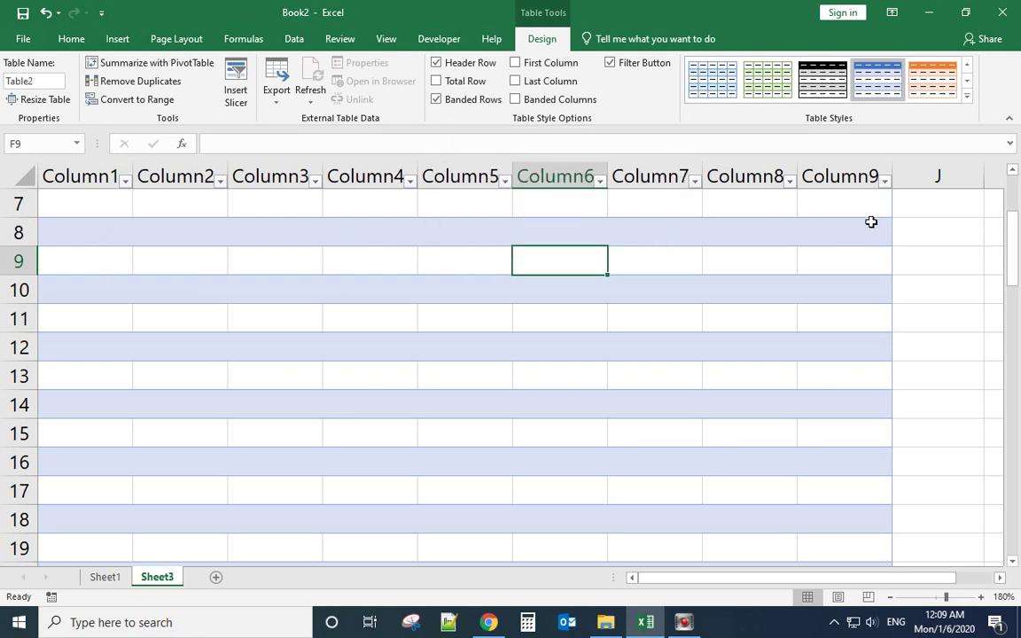
Step: Turn off Banded Rows and the Filter Button in the table design options
left_click(436, 100)
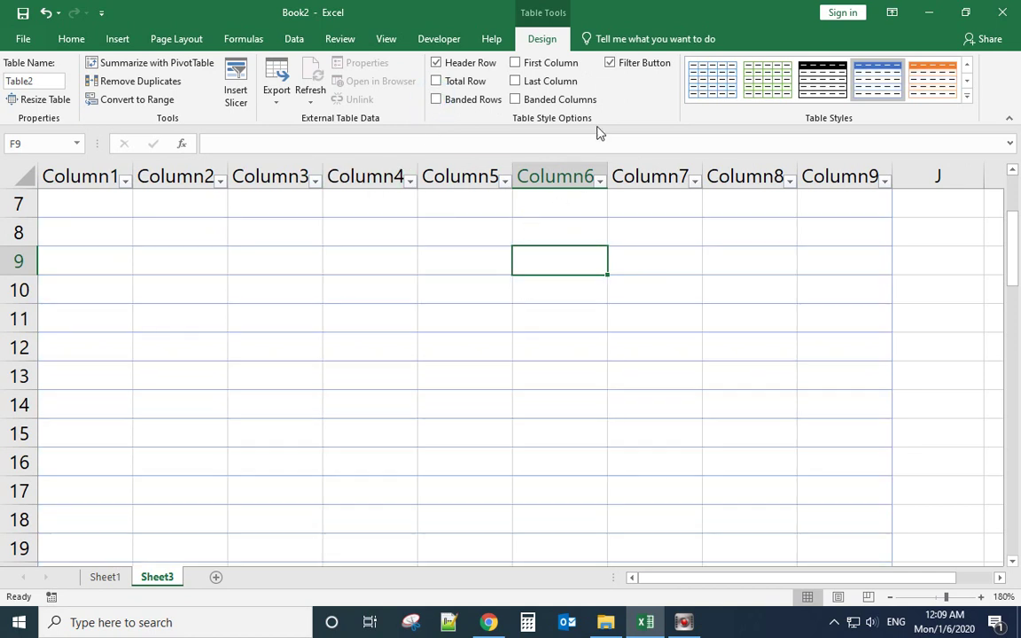
left_click(609, 64)
left_click(613, 236)
scroll(279, 308, "up", 2)
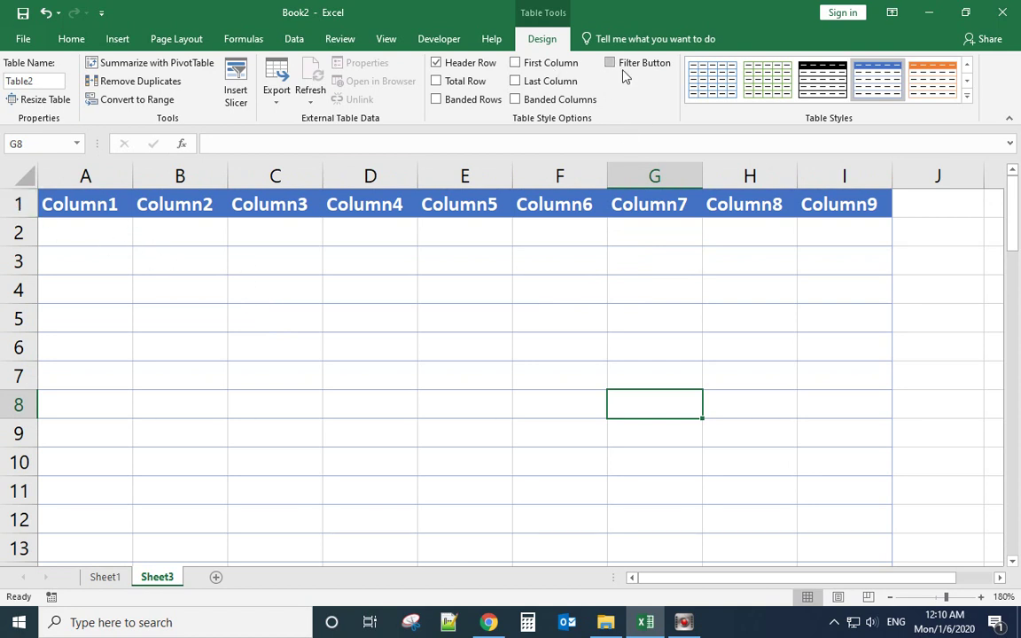
Step: Select the header cells A1 through H1, then start editing the Column1 header in A1
left_click(18, 205)
scroll(410, 340, "down", 3)
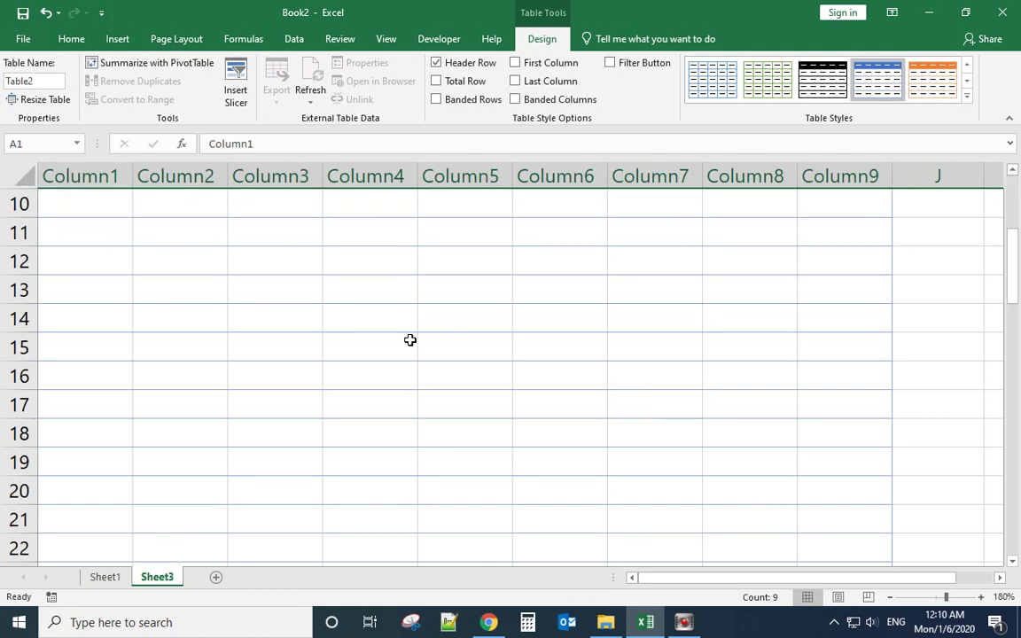
scroll(410, 341, "up", 3)
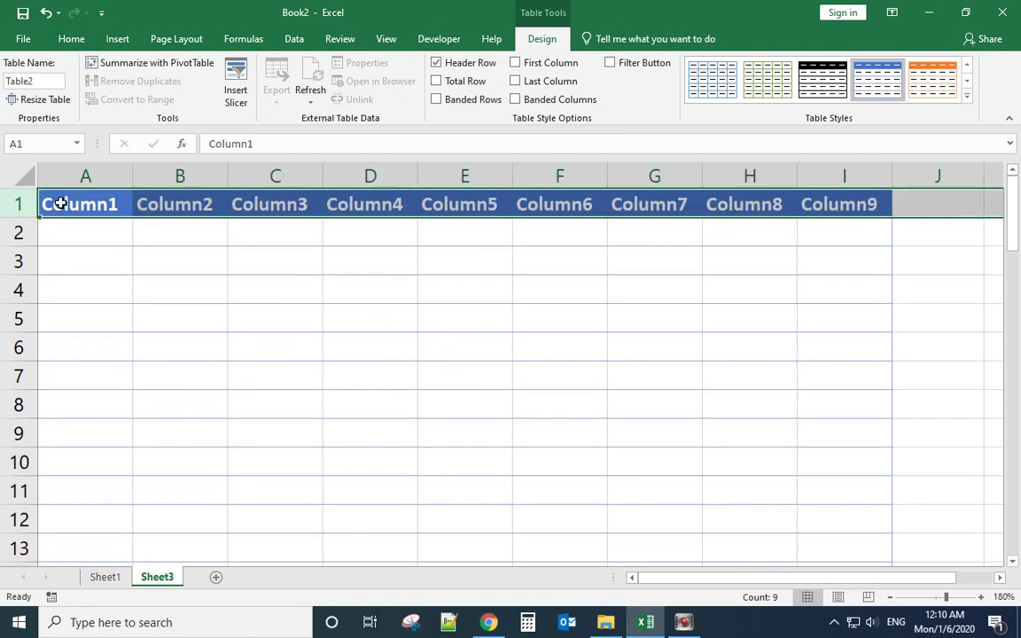
left_click(107, 205)
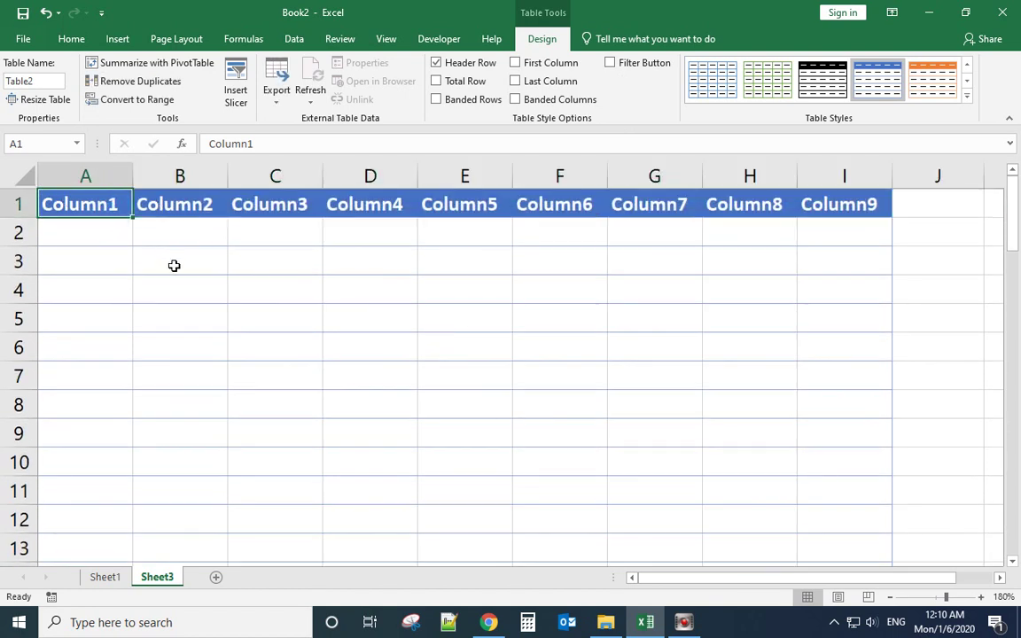
left_click(200, 286)
left_click_drag(87, 205, 848, 211)
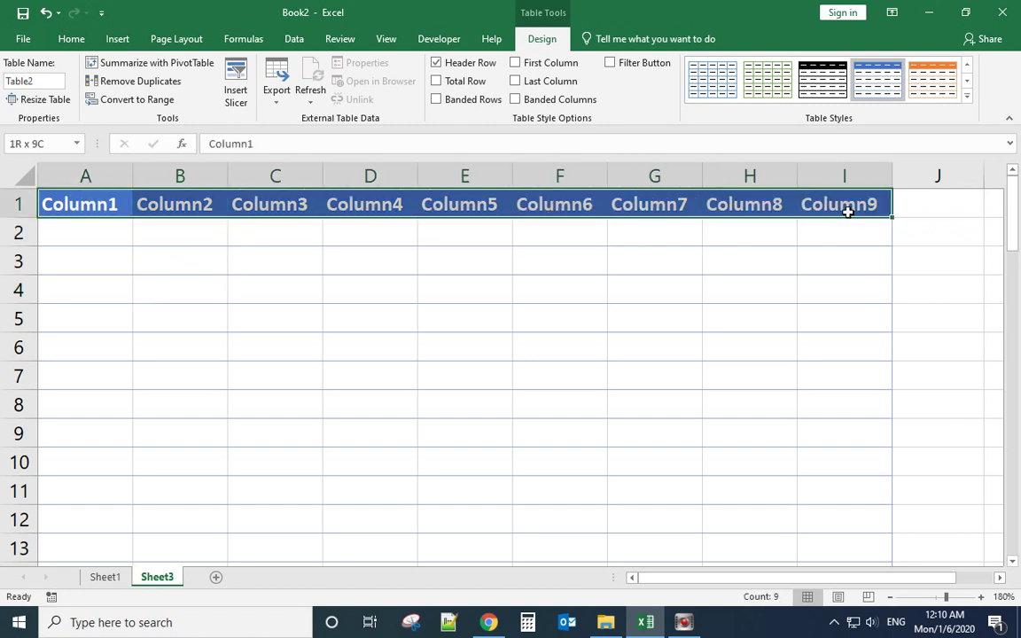
double_click(120, 205)
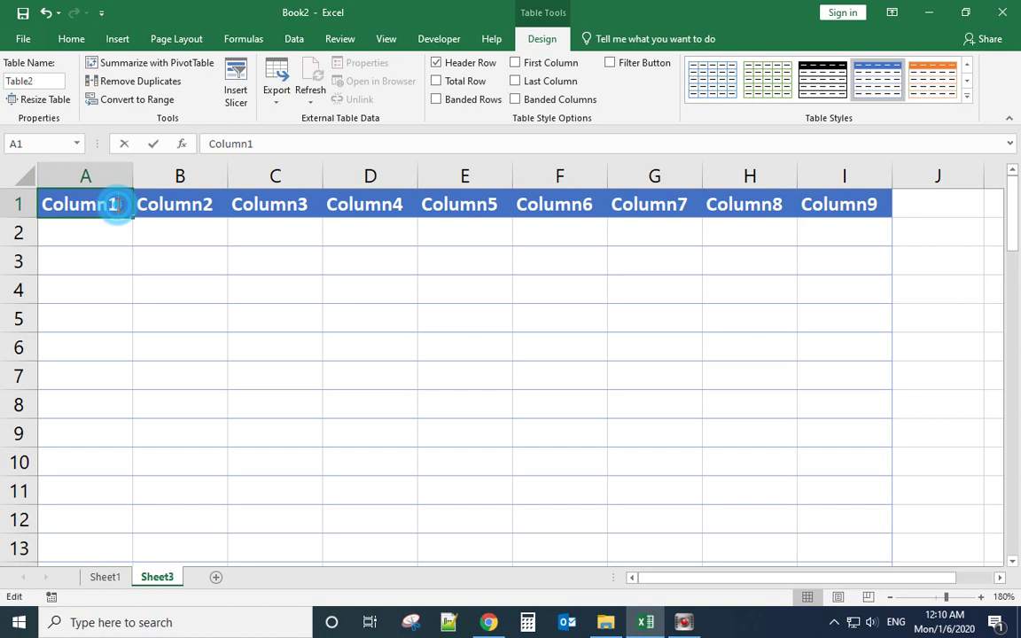
Step: Copy the MONTH through TOTAL headers from Sheet1
left_click(105, 577)
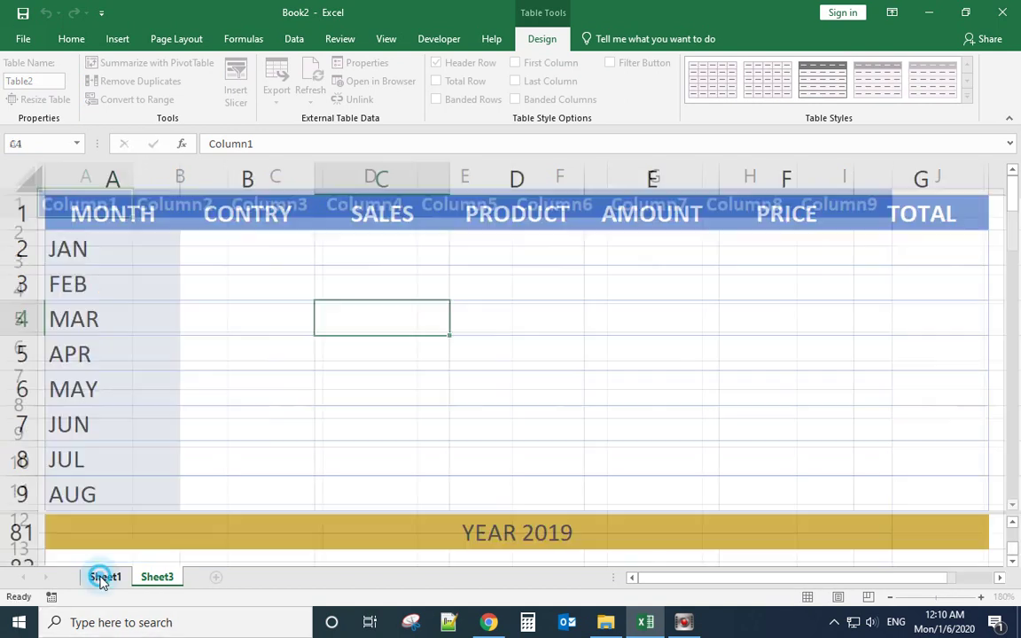
left_click_drag(86, 220, 920, 215)
right_click(920, 216)
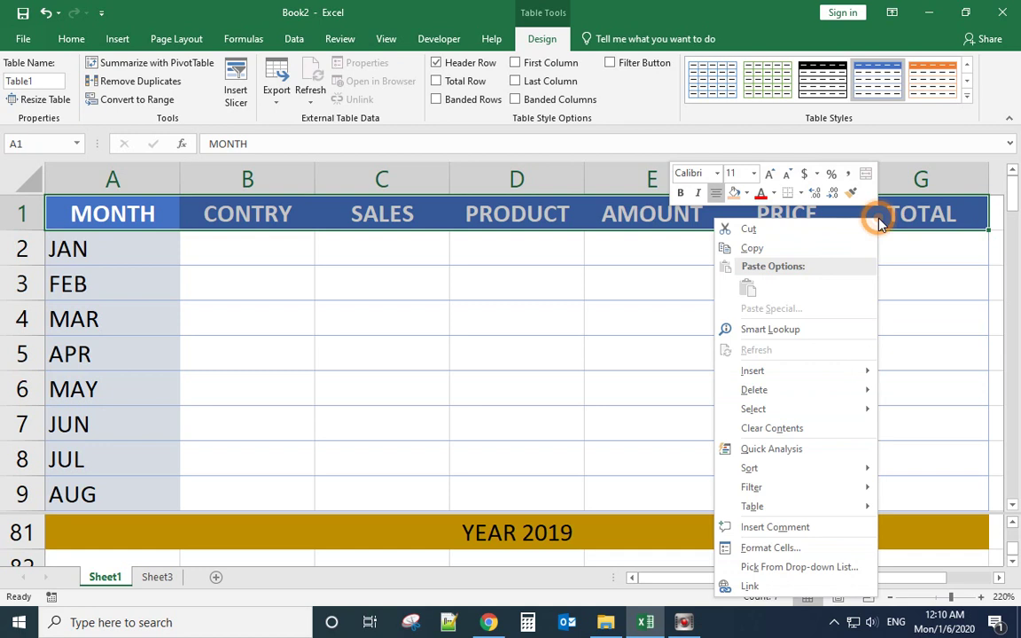
left_click(766, 248)
Step: Paste the copied headers over Sheet3's table headers Column1–Column7
left_click(164, 577)
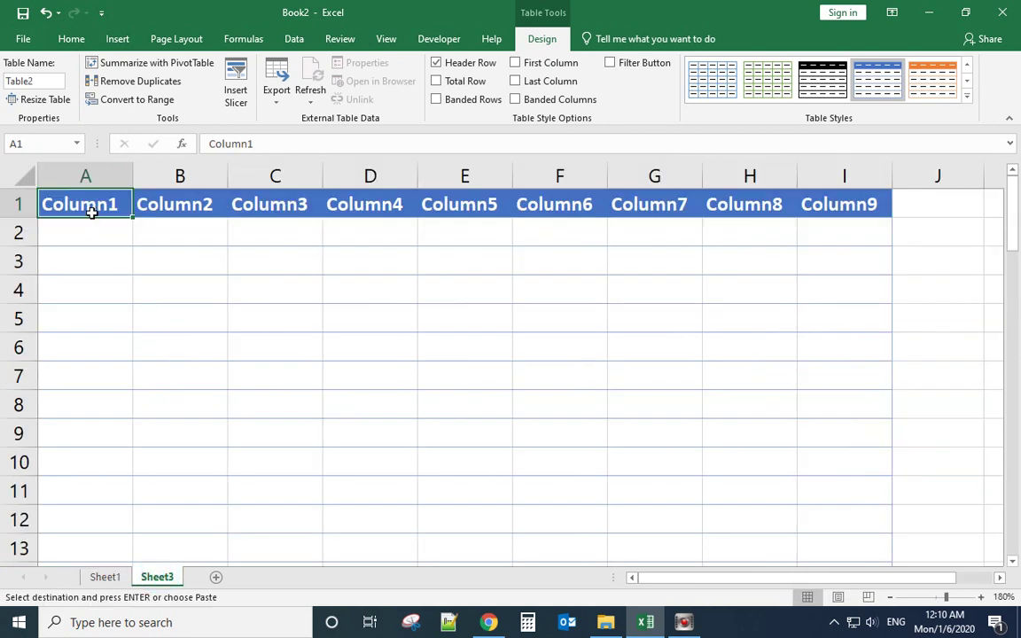
left_click_drag(86, 205, 851, 202)
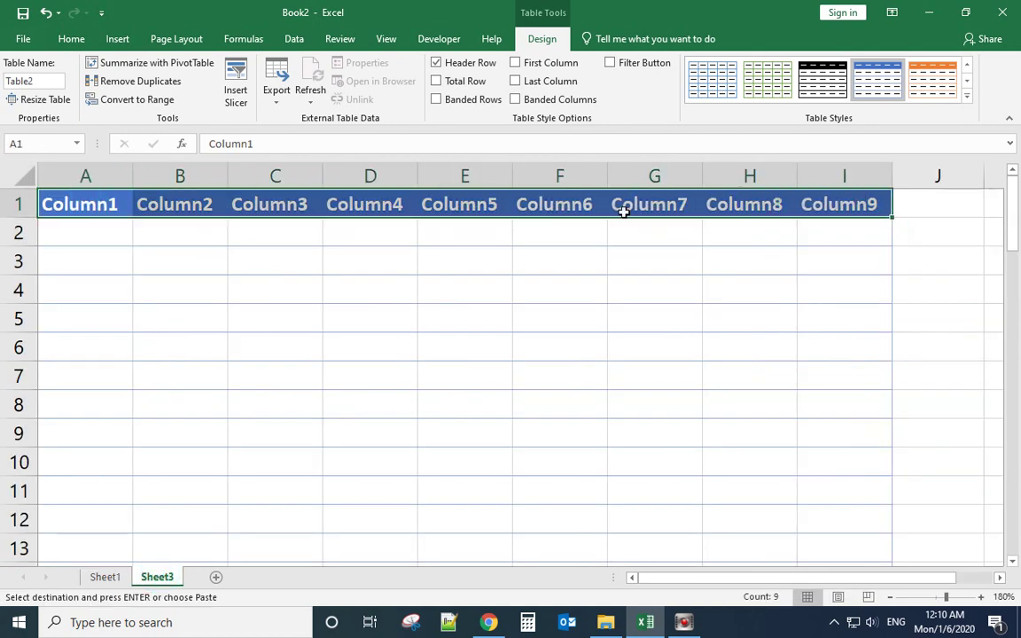
right_click(105, 206)
left_click(136, 279)
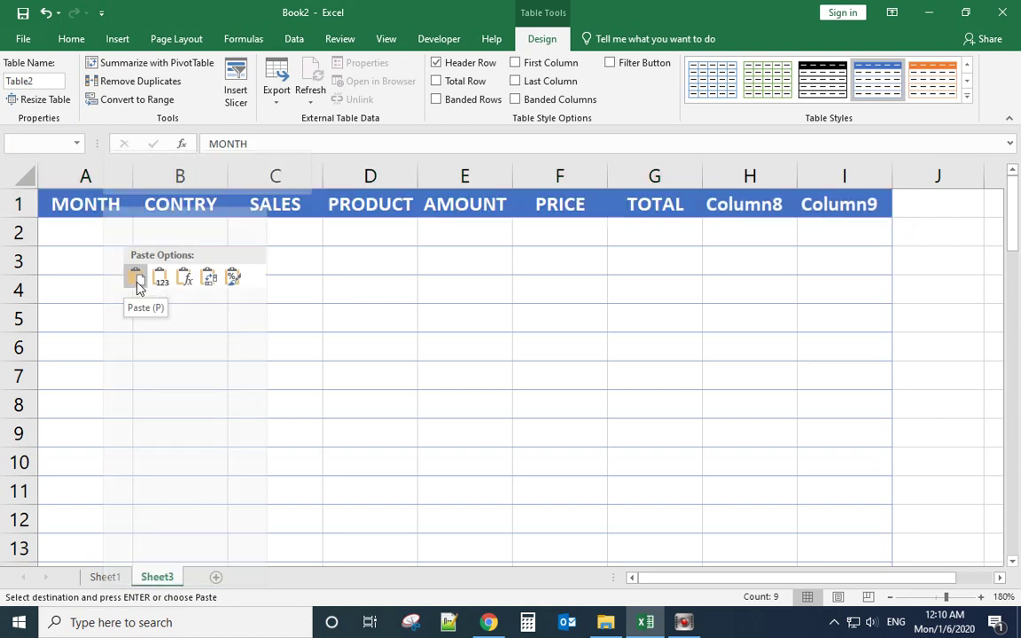
left_click(161, 280)
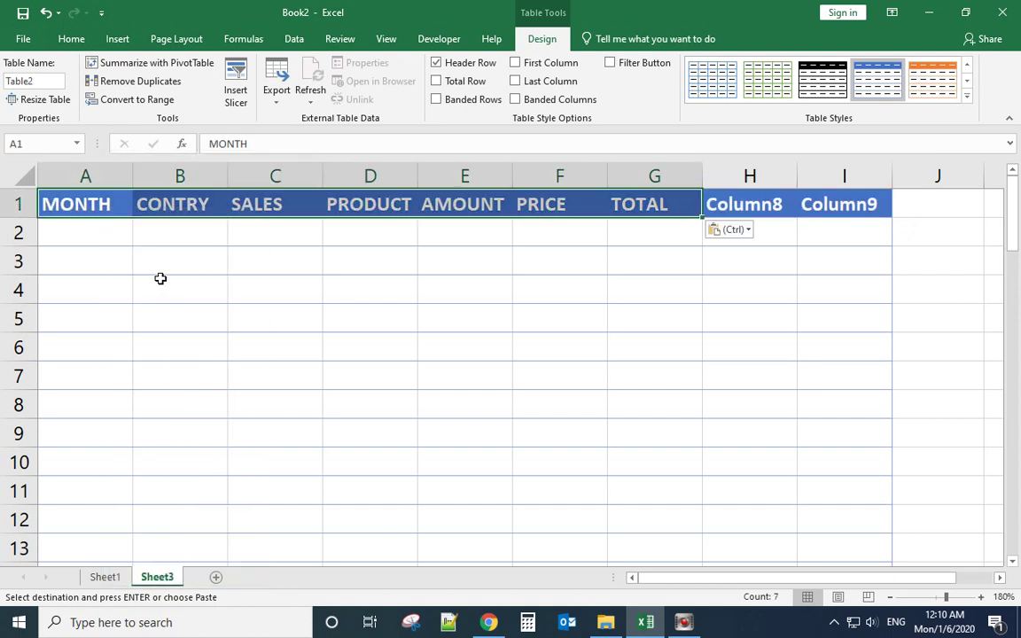
left_click(249, 294)
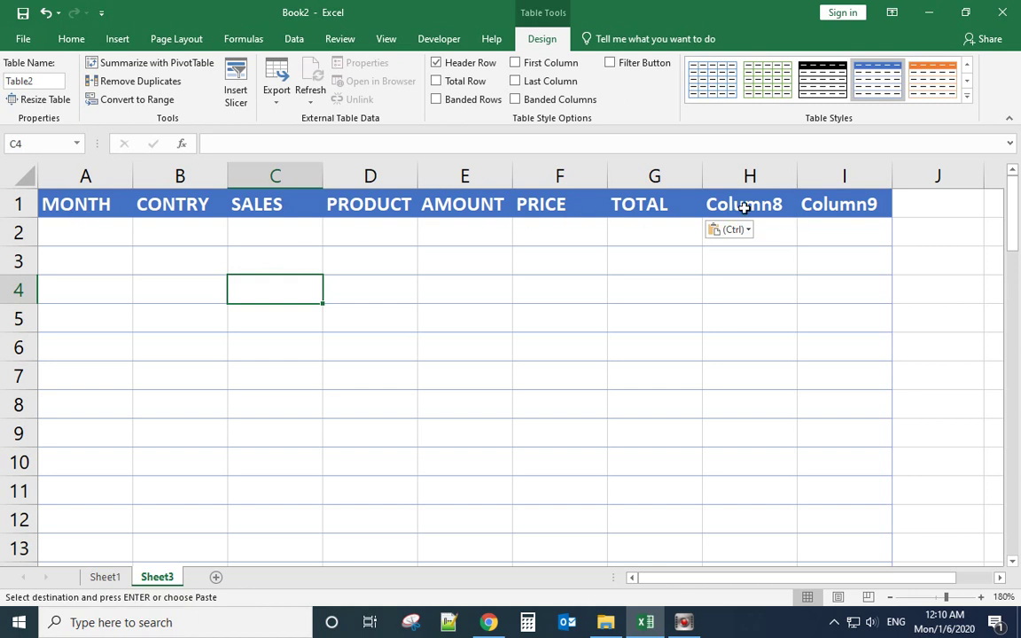
Step: Delete columns H and I (Column8 and Column9) from the table
left_click_drag(741, 181, 830, 175)
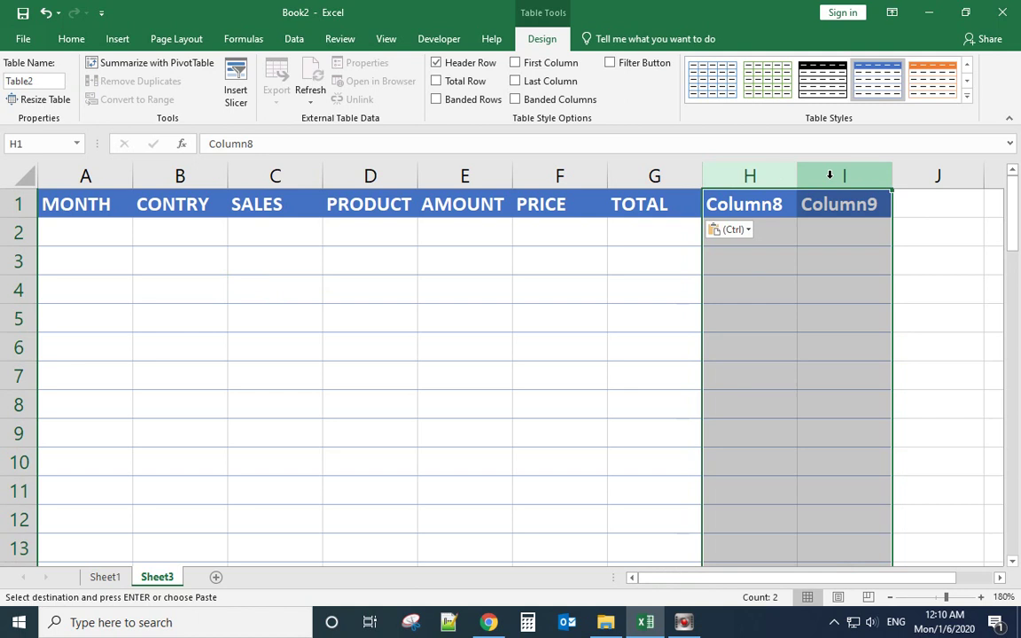
right_click(830, 176)
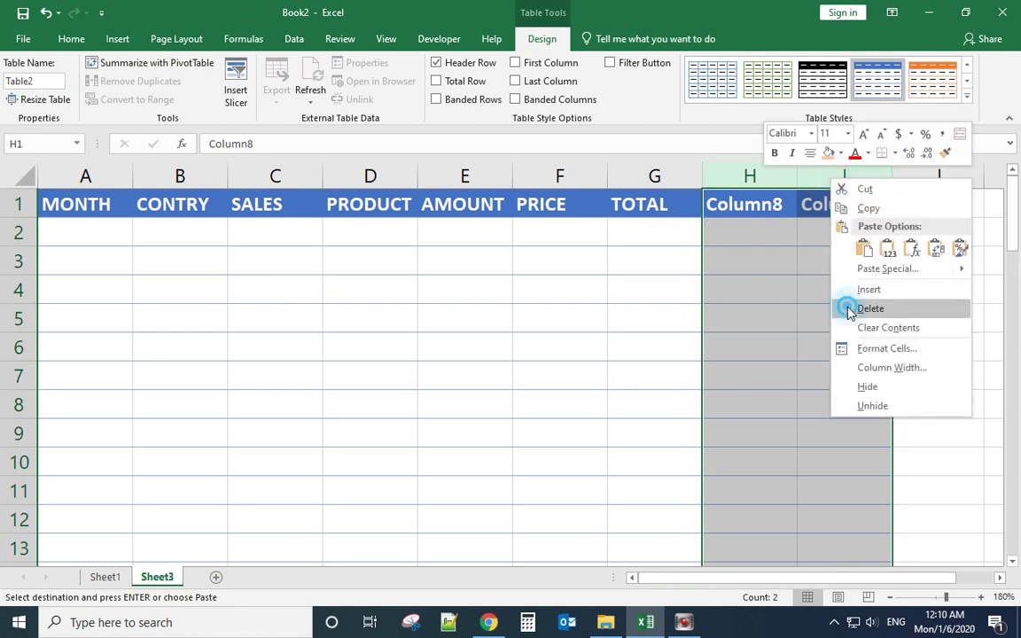
left_click(849, 310)
left_click(601, 312)
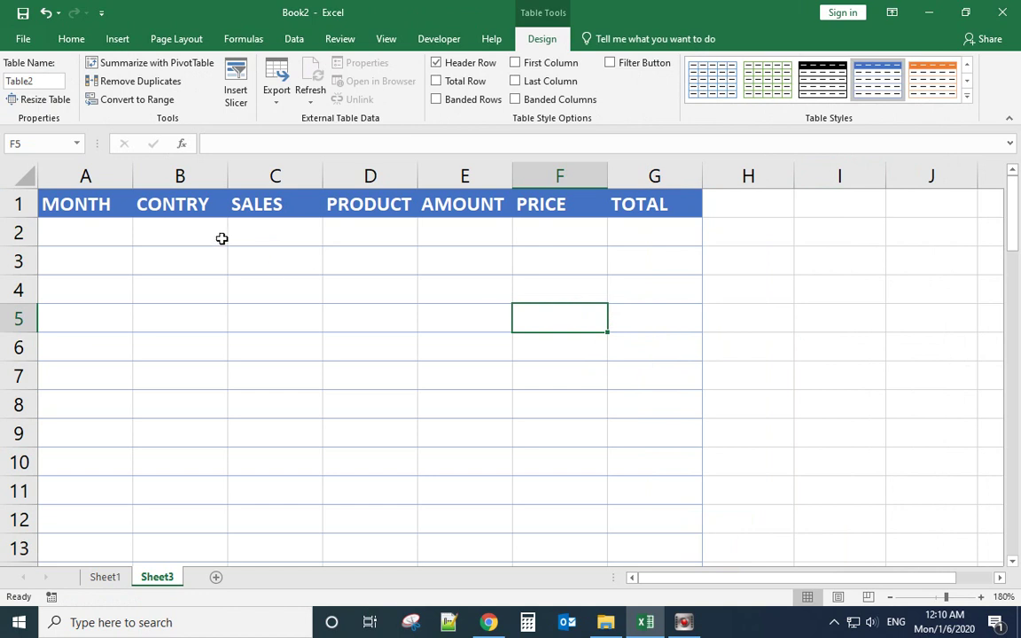
Step: Center the header text in A1:G1
left_click_drag(80, 206, 661, 205)
left_click(72, 39)
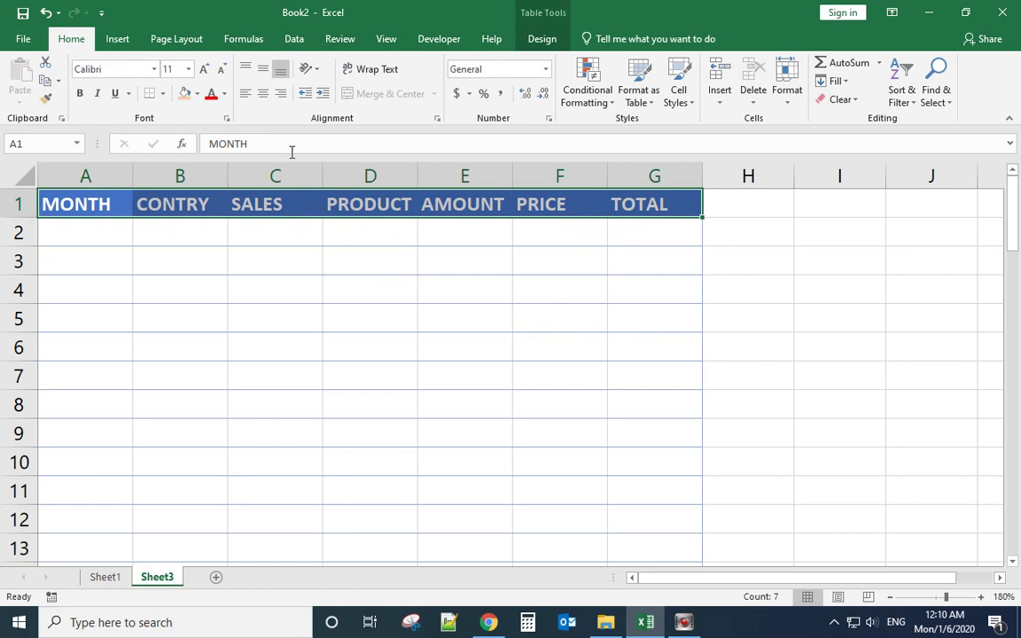
left_click(264, 94)
left_click(381, 336)
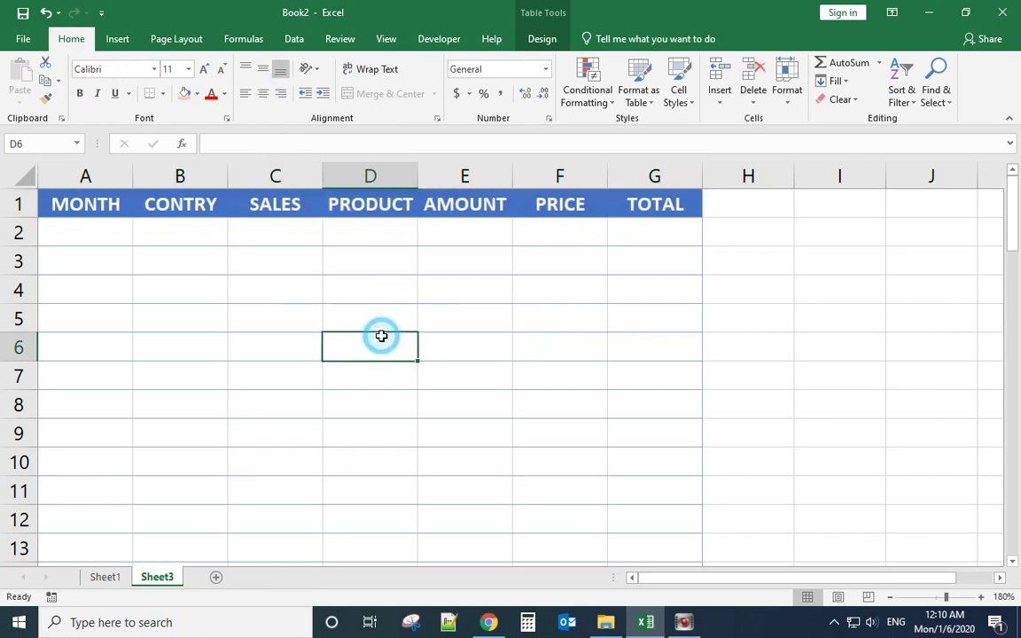
scroll(437, 361, "down", 6)
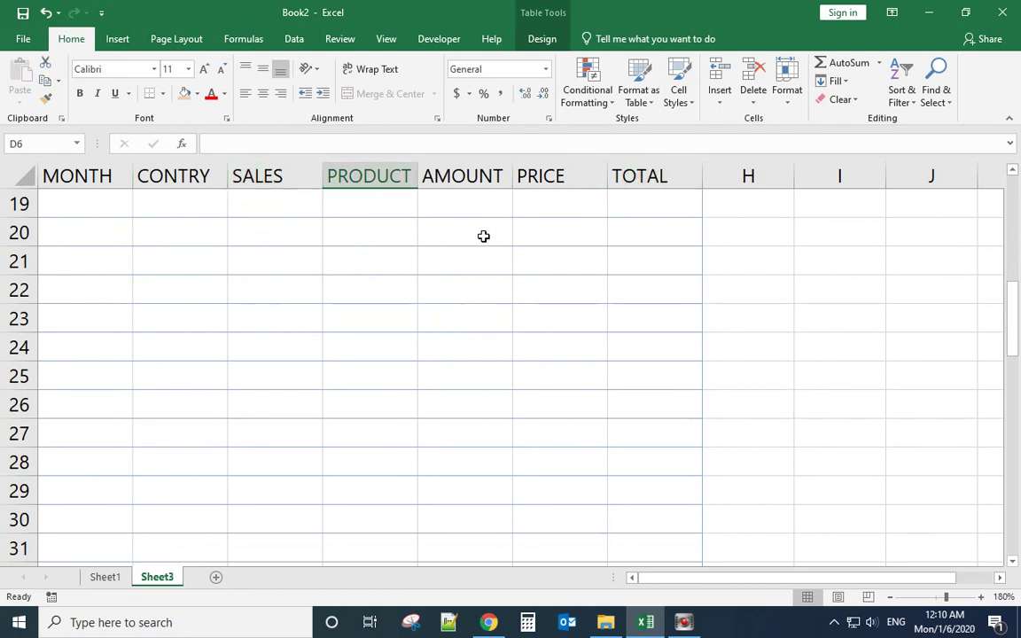
scroll(483, 235, "down", 2)
scroll(483, 235, "up", 2)
scroll(445, 485, "down", 9)
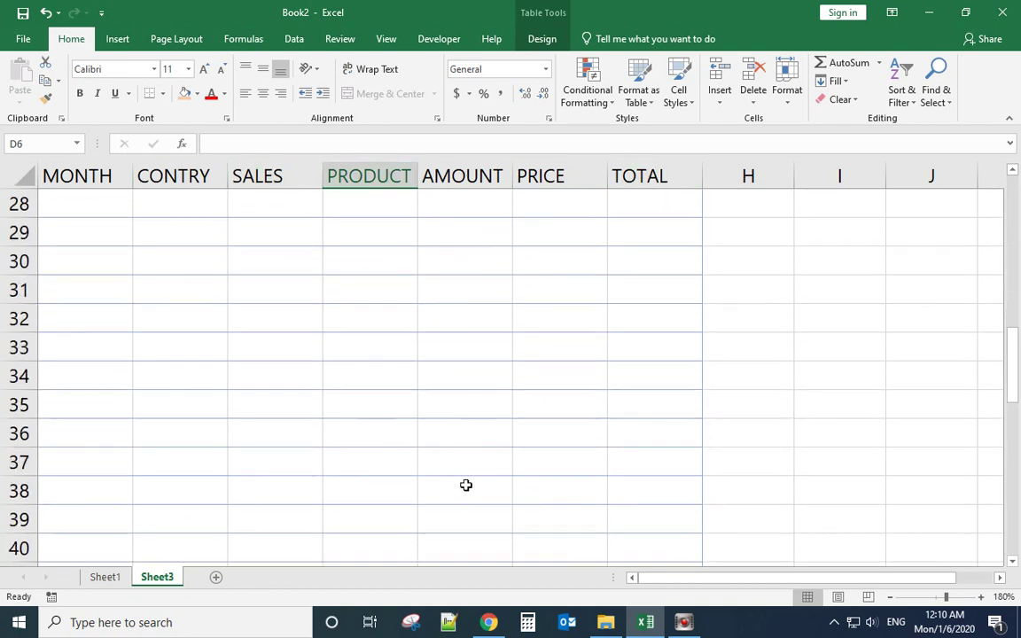
scroll(111, 529, "down", 7)
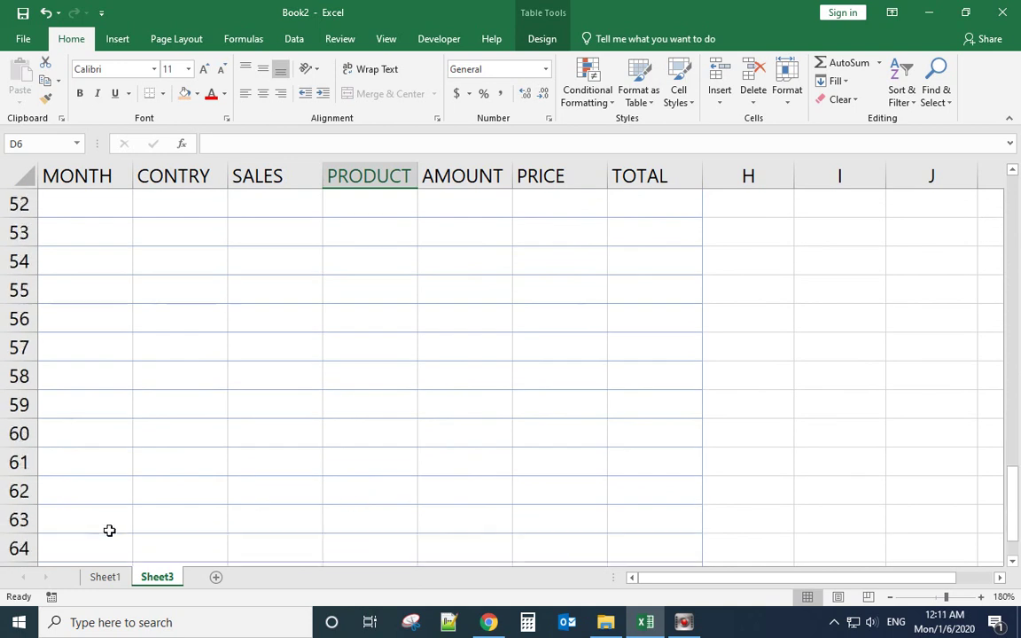
scroll(107, 523, "up", 2)
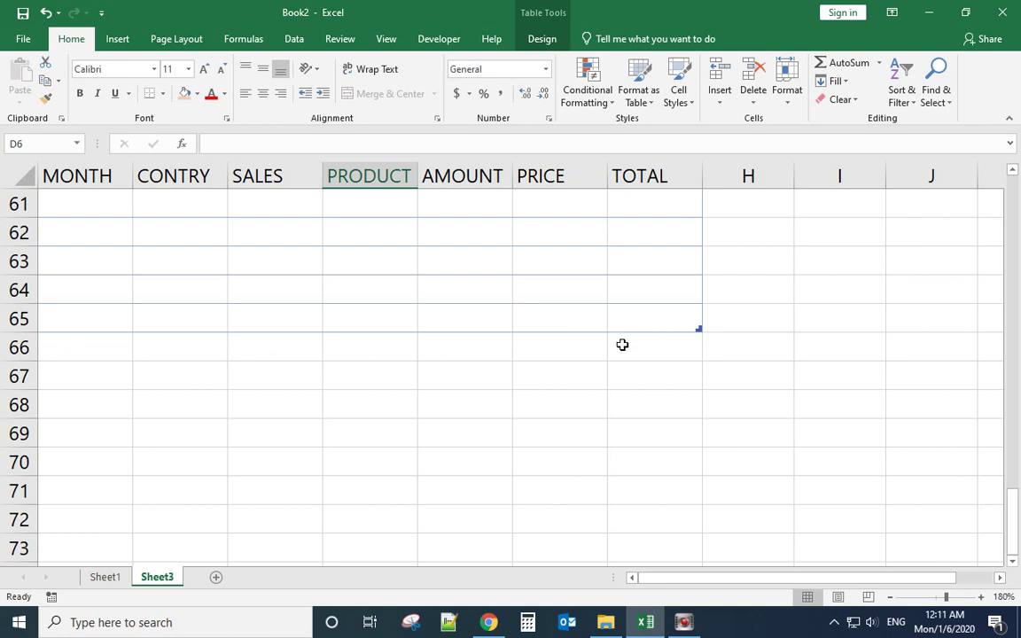
Step: Split the window into two panes at row 68
left_click(19, 405)
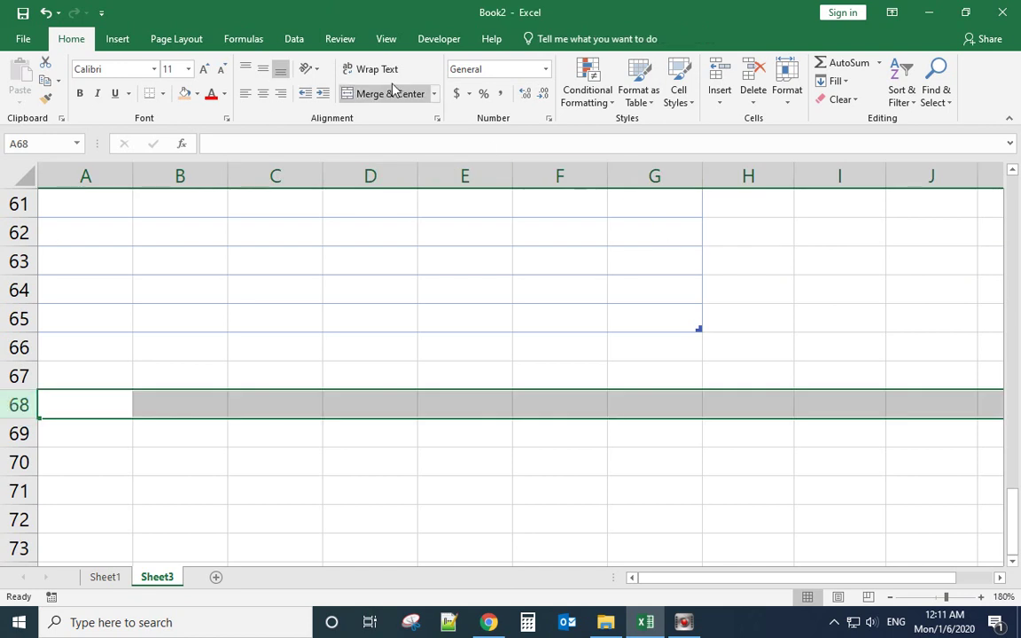
left_click(388, 40)
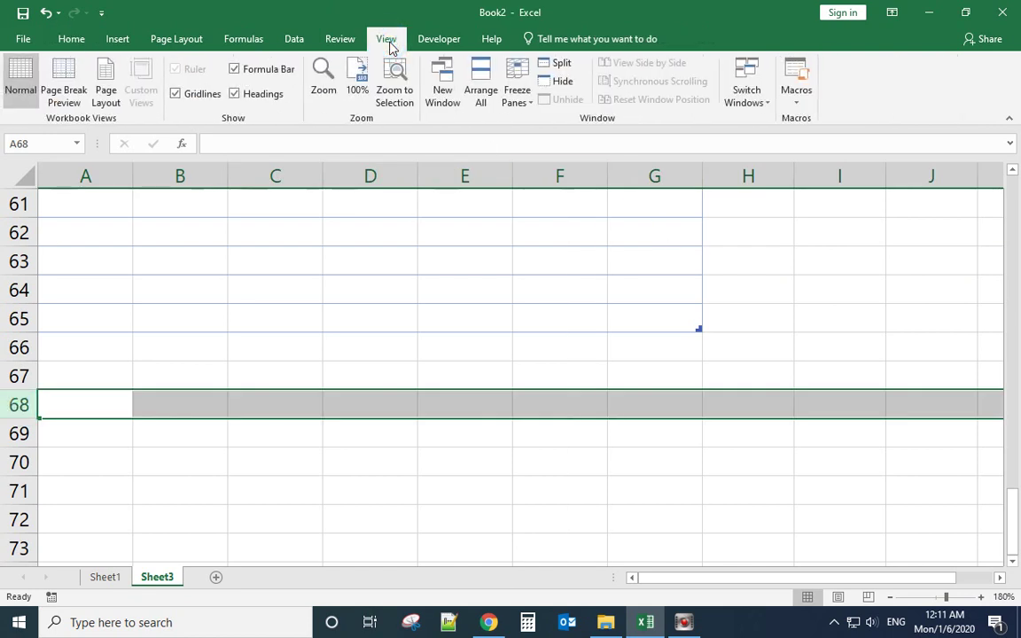
left_click(559, 65)
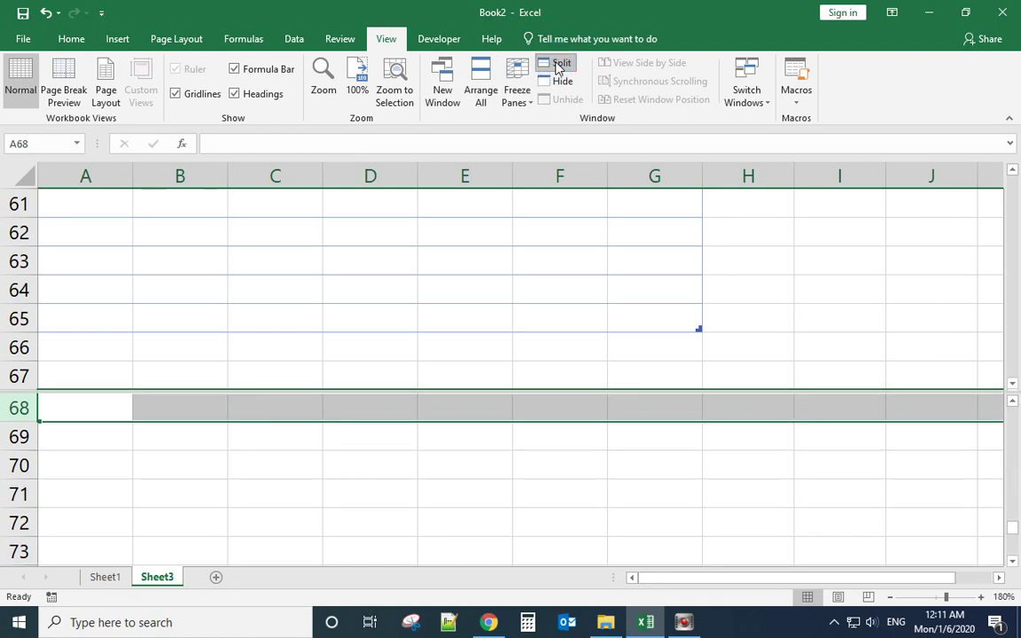
Step: Drag the split bar down to enlarge the upper pane, then select A68:G71 in the lower pane
left_click(460, 276)
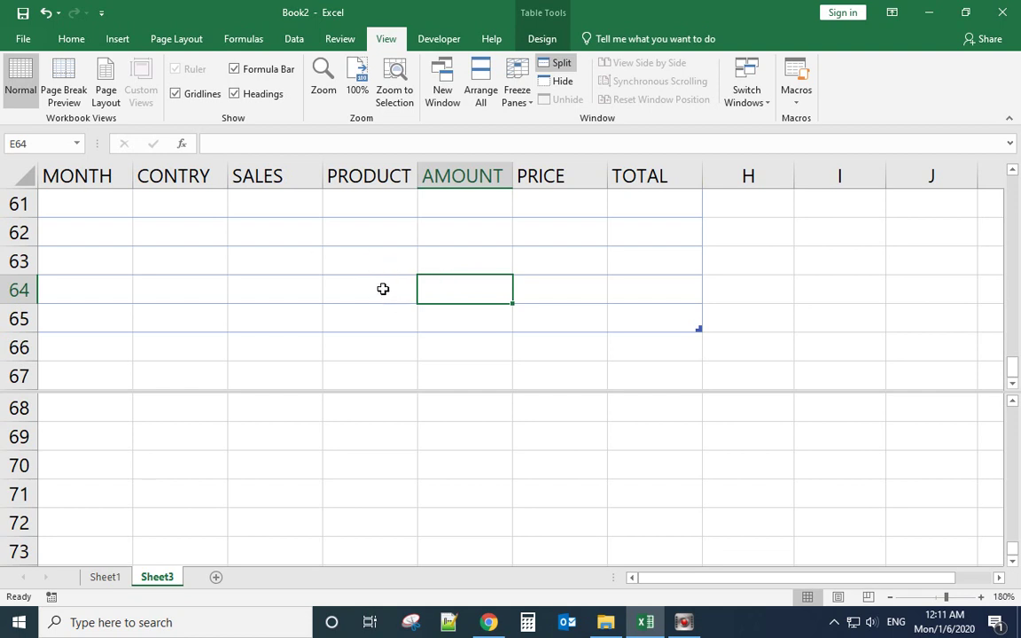
scroll(381, 290, "up", 5)
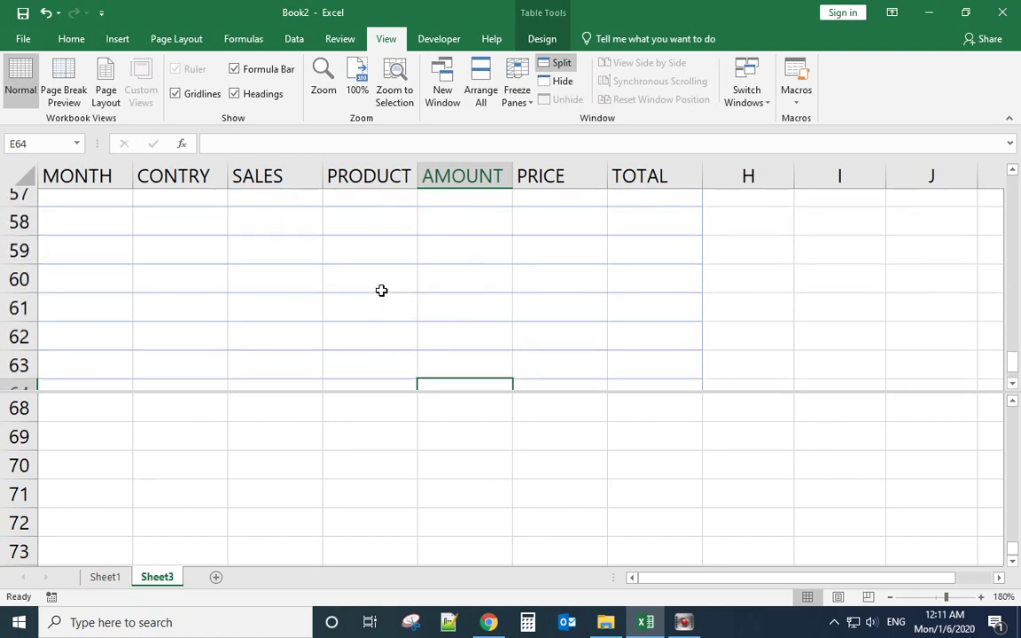
scroll(381, 290, "up", 3)
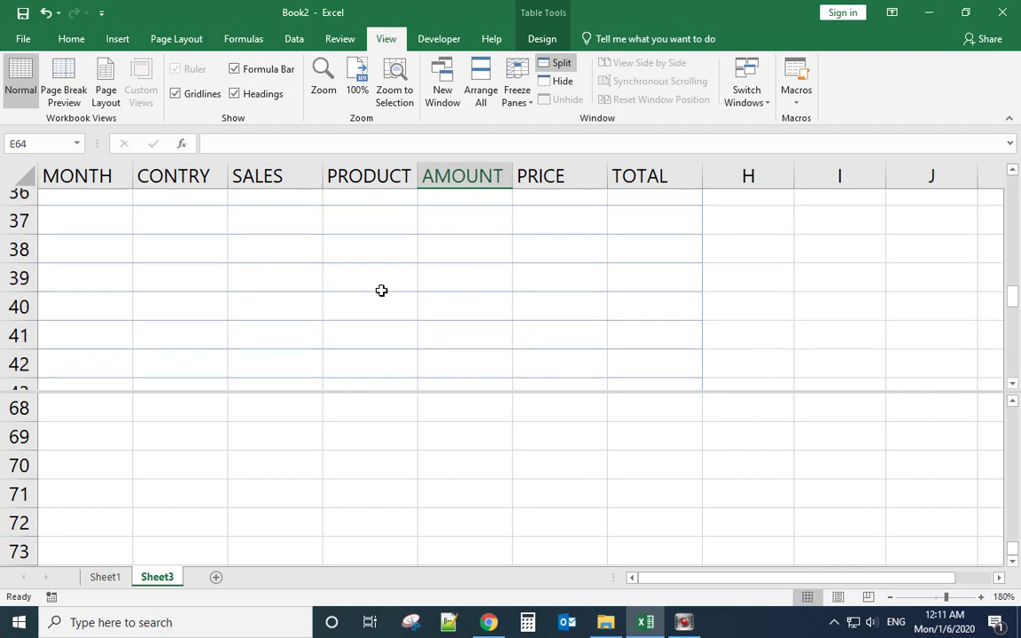
scroll(381, 290, "down", 2)
scroll(381, 290, "up", 4)
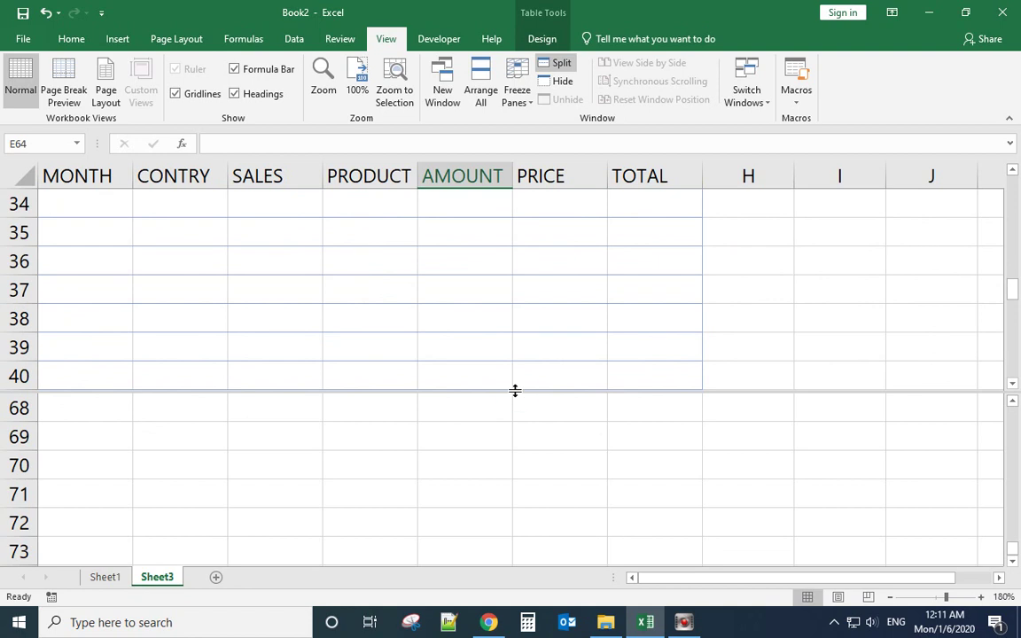
left_click_drag(515, 390, 518, 536)
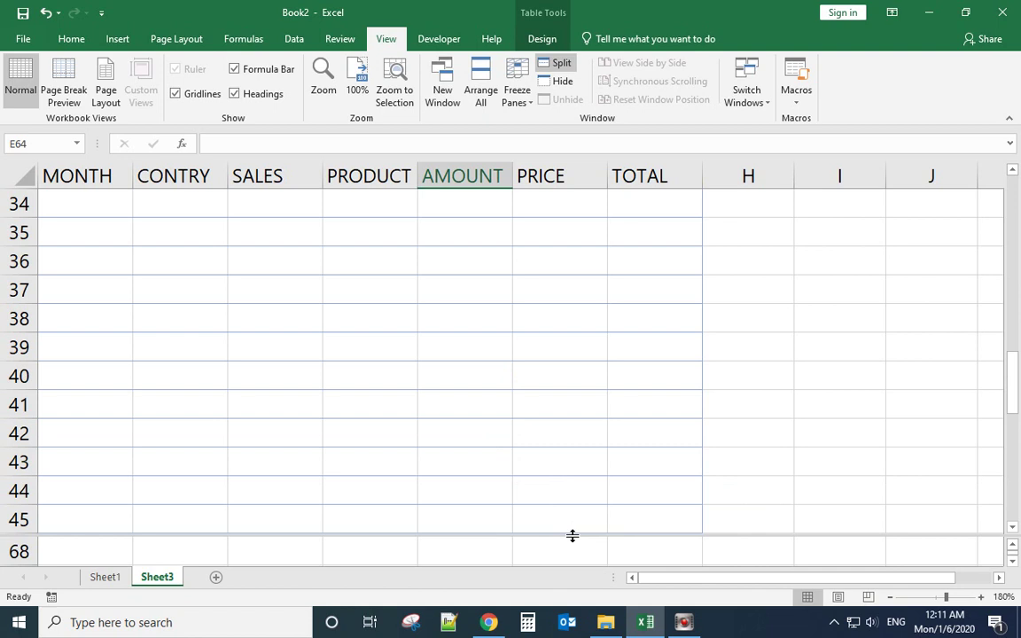
left_click_drag(571, 535, 531, 536)
left_click_drag(97, 553, 659, 555)
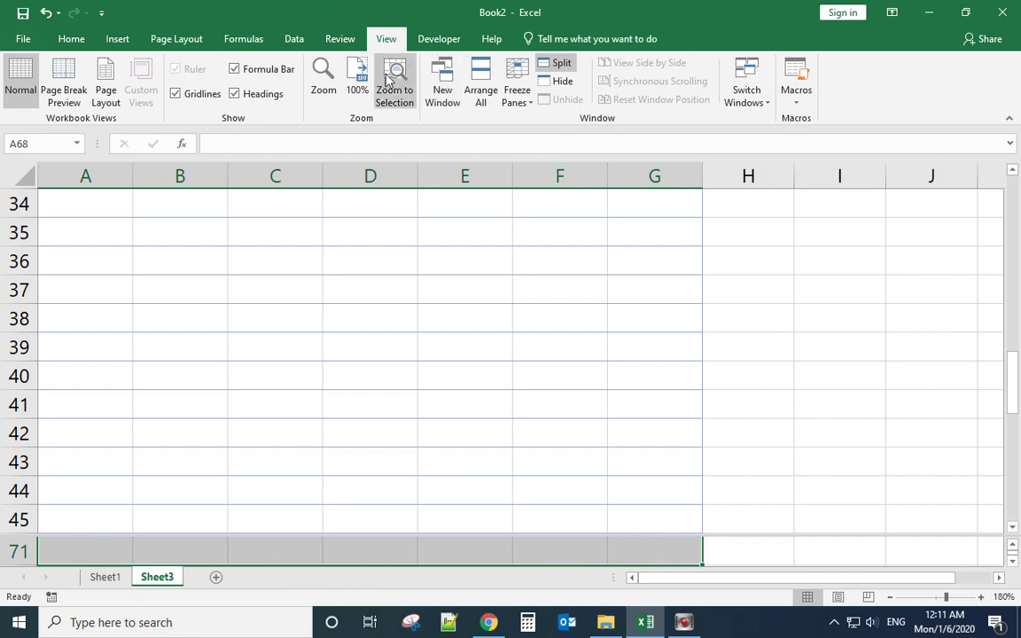
Step: Merge and center A68:G71 into a single banner cell
left_click(73, 40)
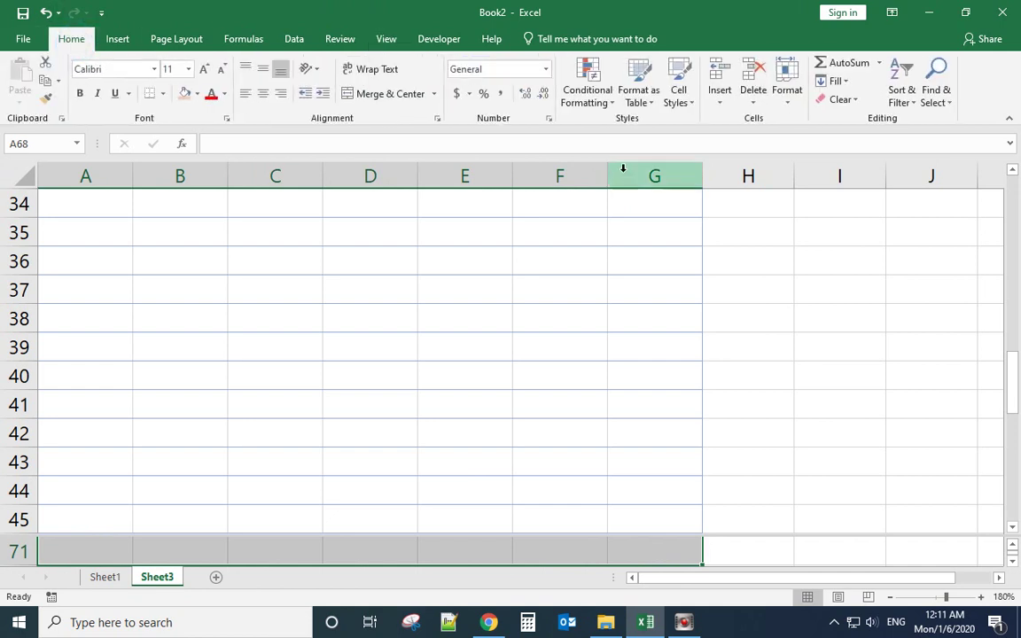
left_click(369, 96)
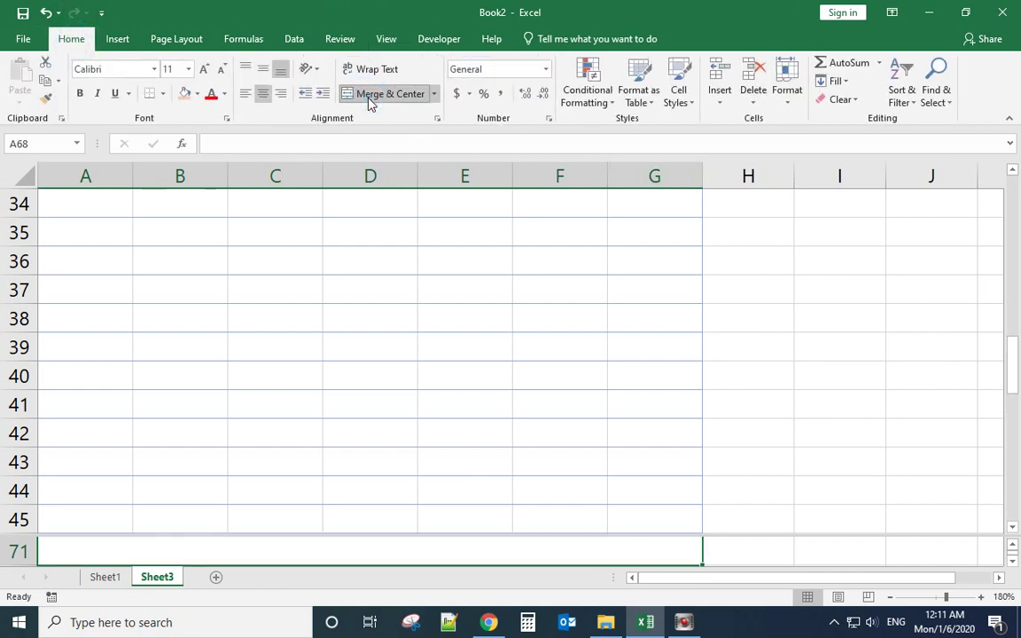
double_click(312, 553)
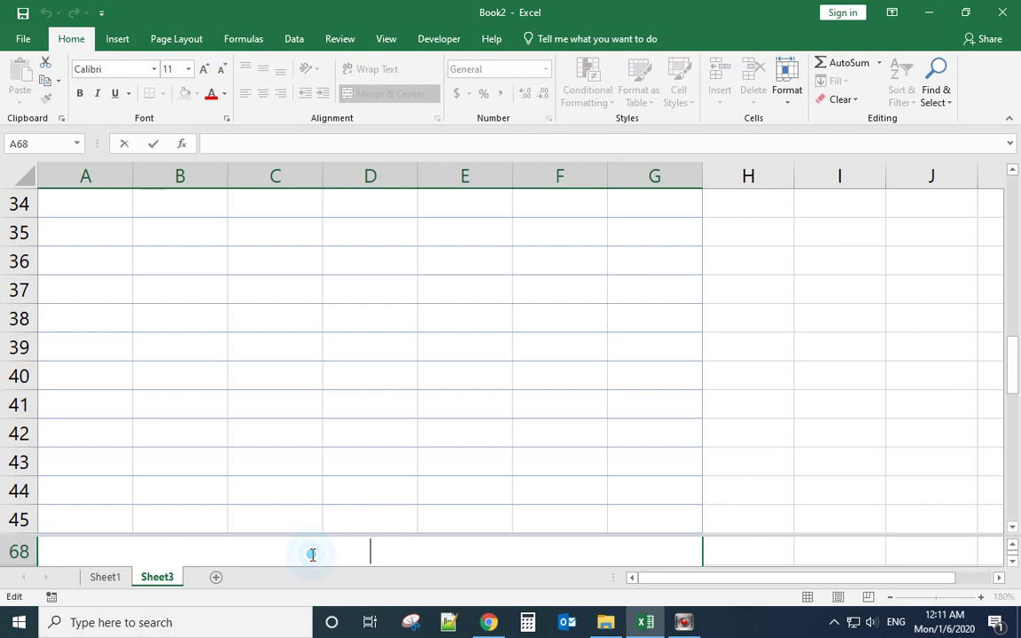
scroll(312, 552, "down", 2)
scroll(312, 551, "up", 1)
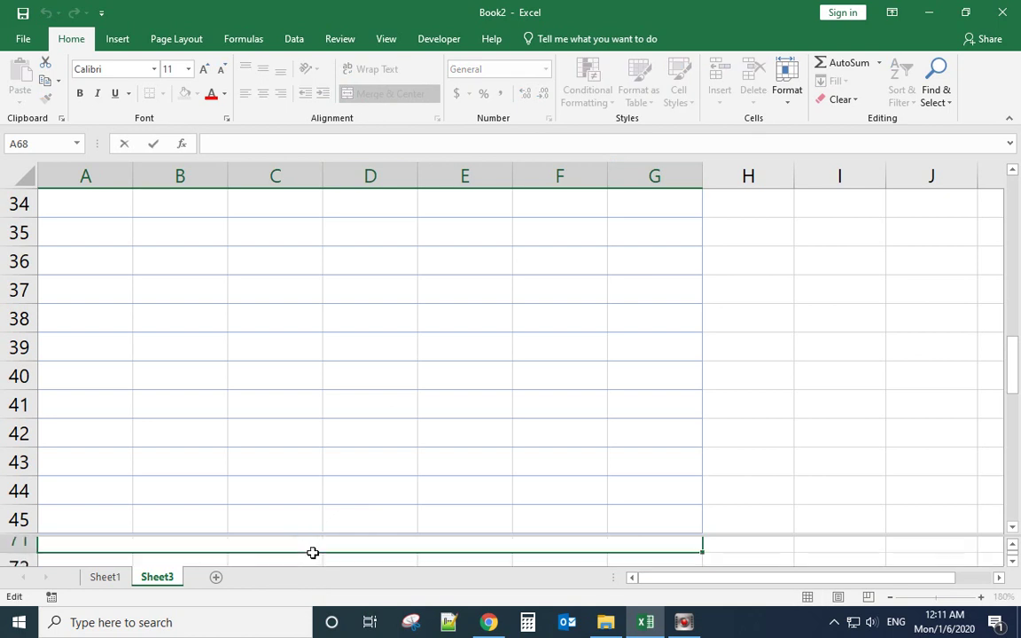
left_click(300, 551)
Step: Type YEAR 2019 into the merged banner cell, fixing typos along the way
double_click(299, 552)
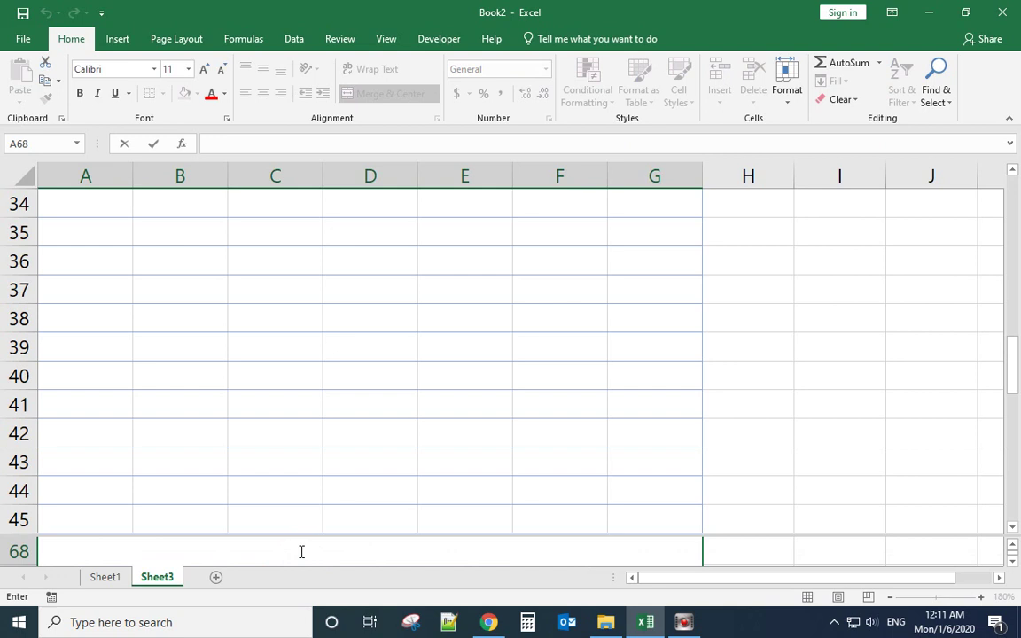
left_click(299, 551)
type("YESR")
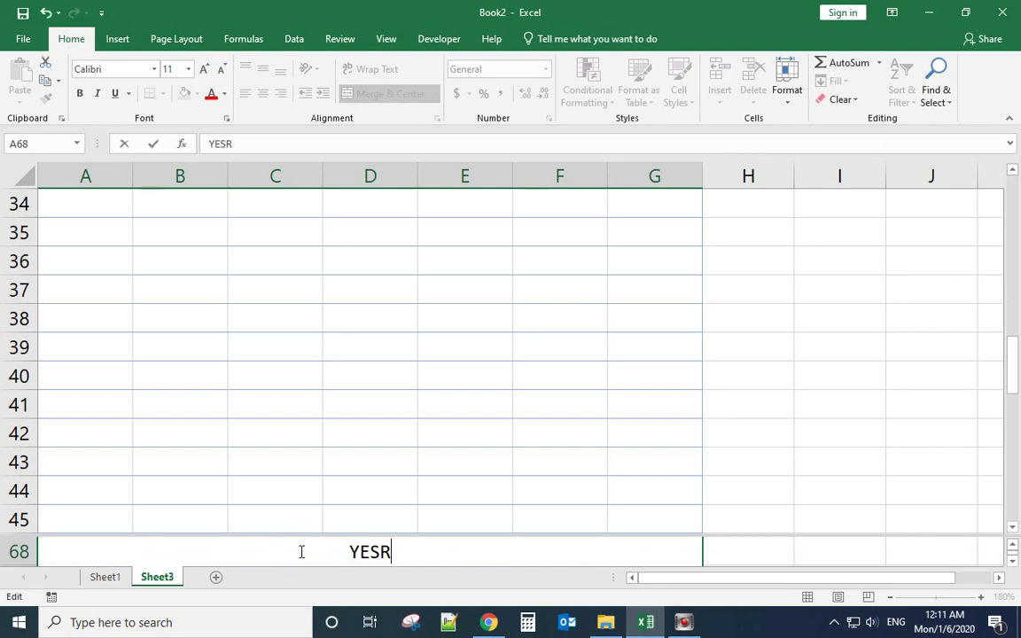
key("BackSpace")
key("BackSpace")
type("AR @)!(")
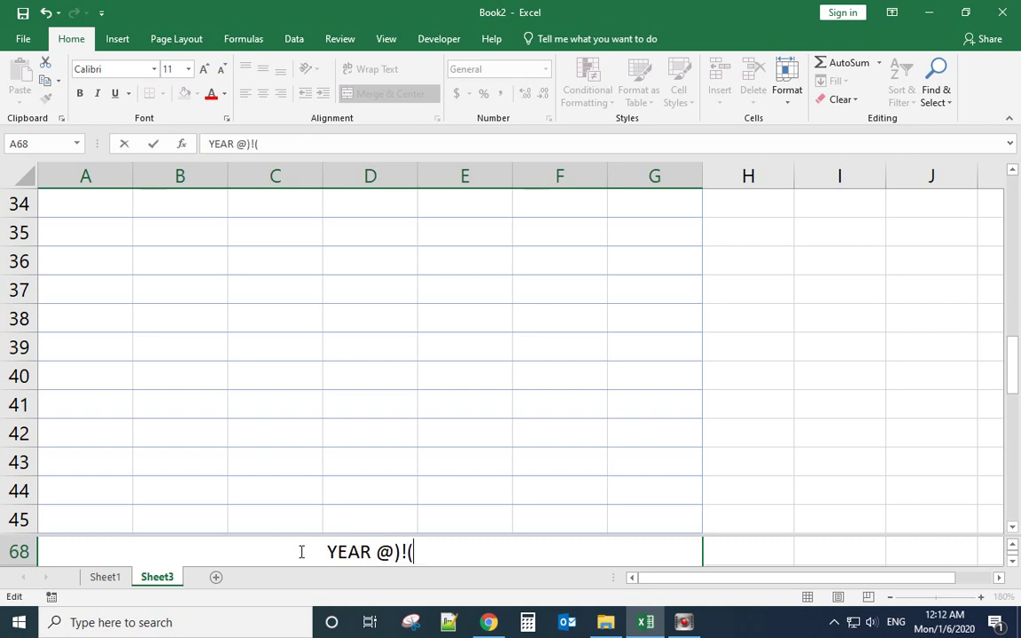
key("BackSpace")
key("BackSpace")
key("BackSpace")
key("BackSpace")
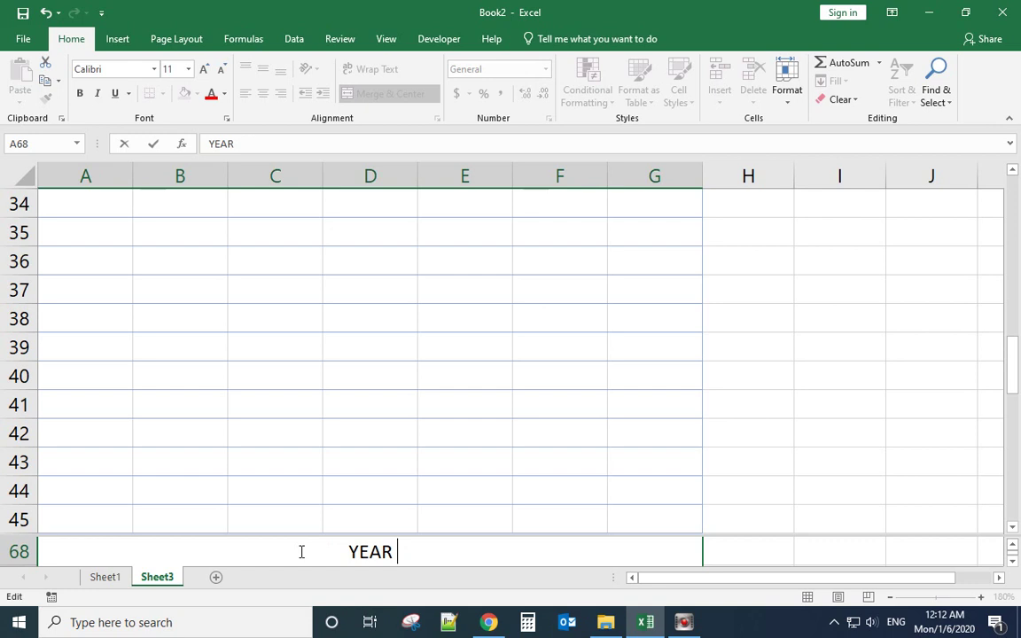
type("2019")
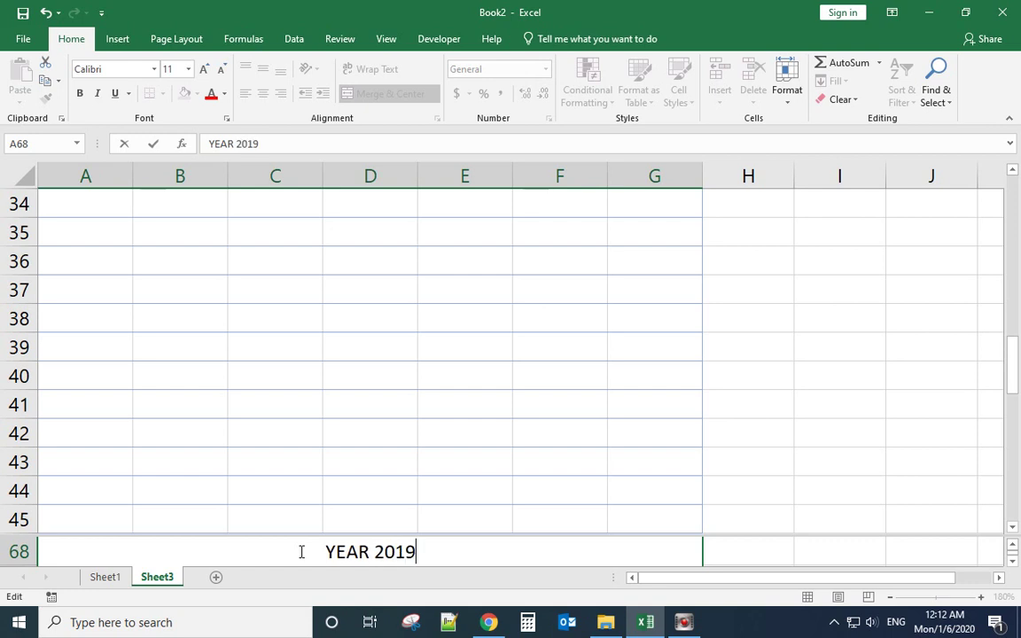
left_click(486, 423)
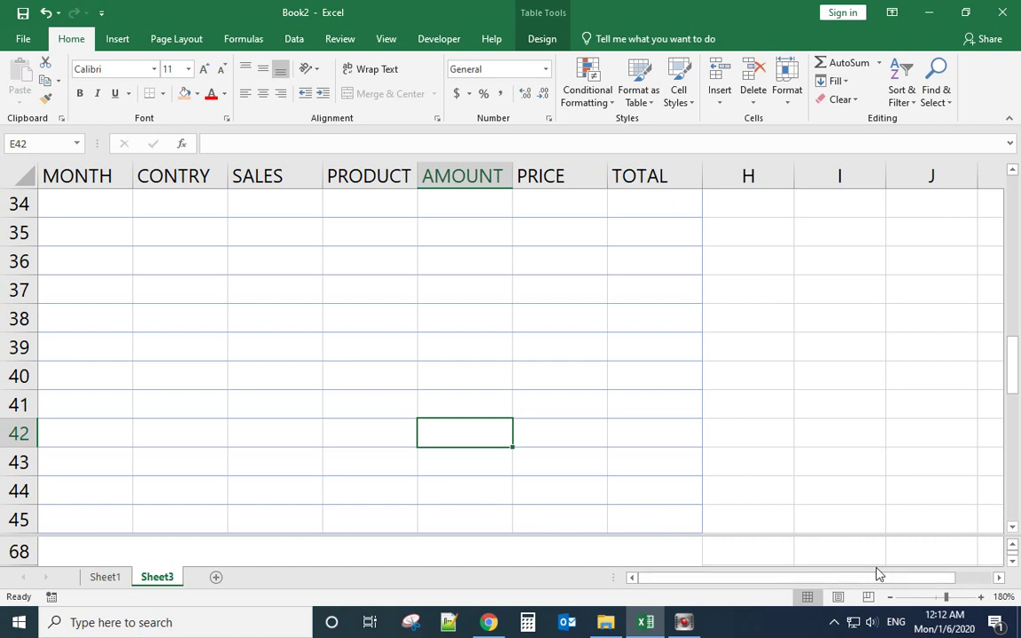
Step: Zoom out four steps and select the merged YEAR 2019 cell
left_click(890, 597)
left_click(890, 597)
left_click(890, 596)
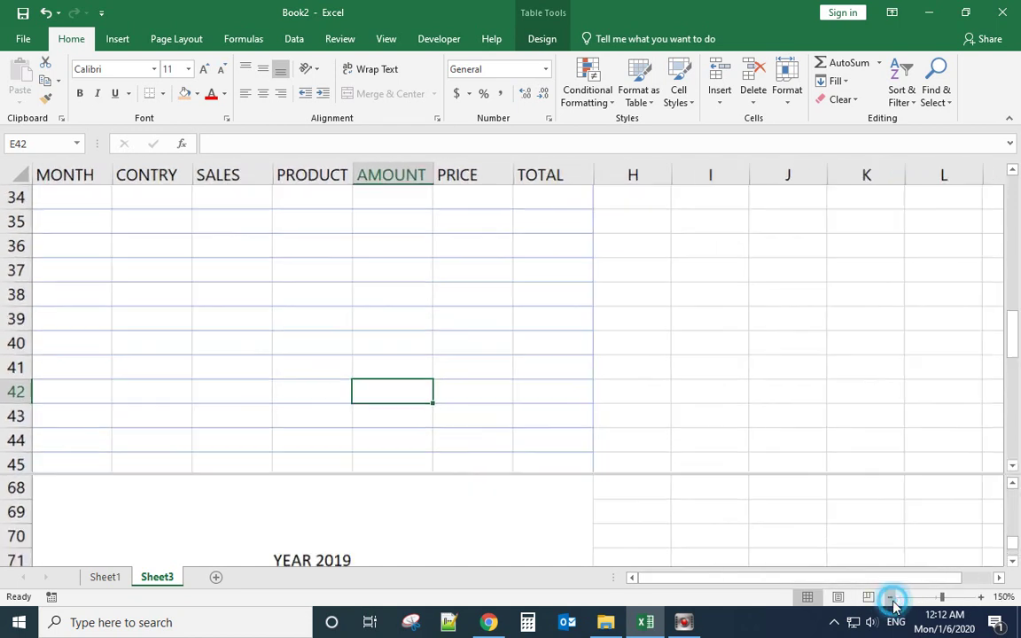
left_click(891, 597)
left_click(290, 532)
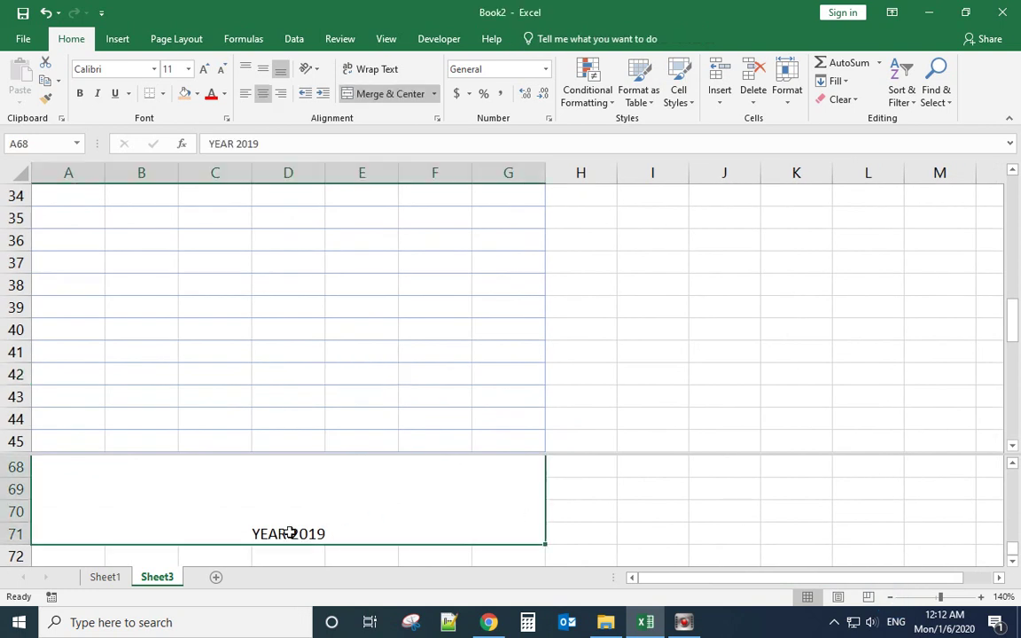
Step: Show row 71 in the lower pane and raise the split bar two rows
scroll(502, 518, "up", 2)
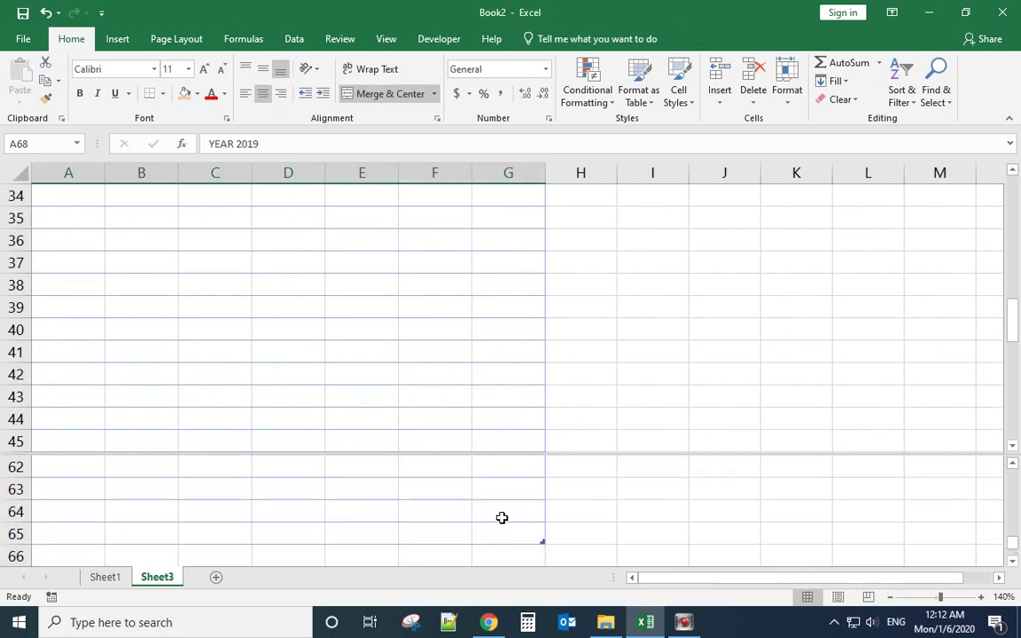
scroll(501, 518, "down", 2)
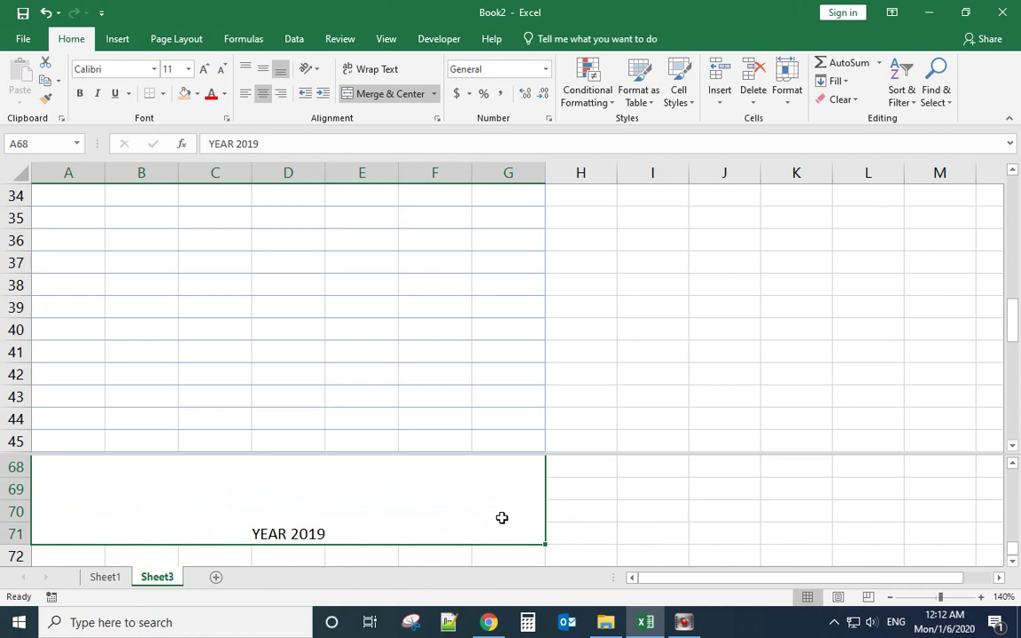
scroll(432, 528, "up", 1)
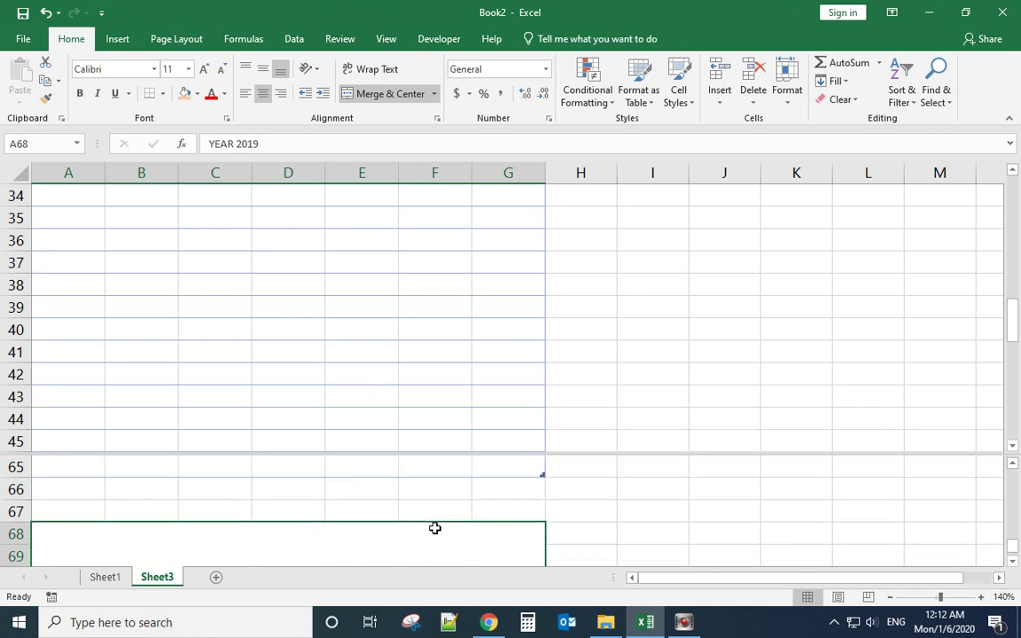
scroll(434, 529, "down", 1)
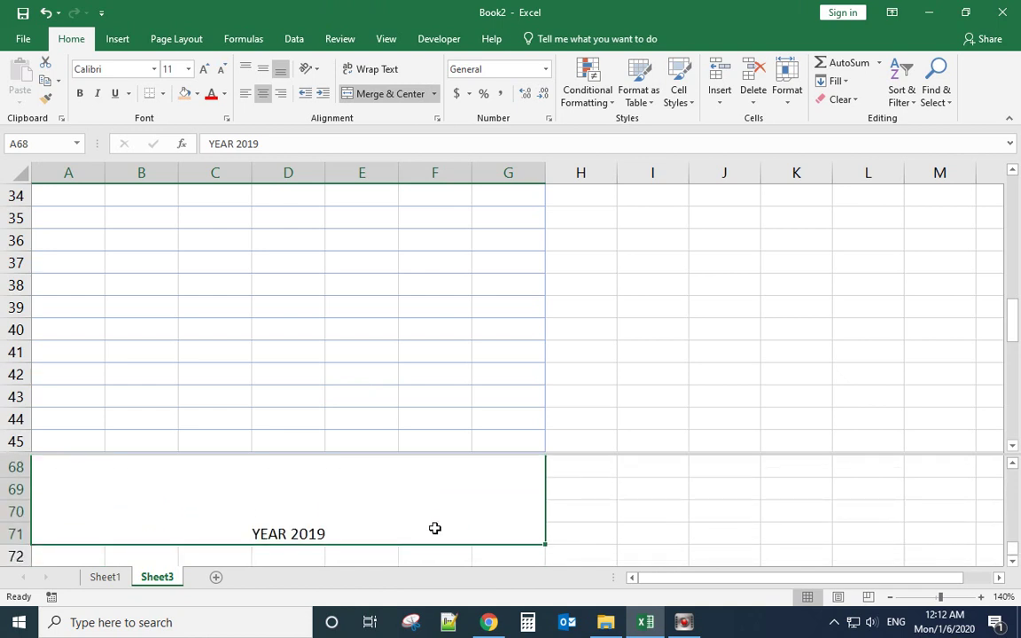
scroll(434, 529, "up", 1)
scroll(435, 528, "down", 2)
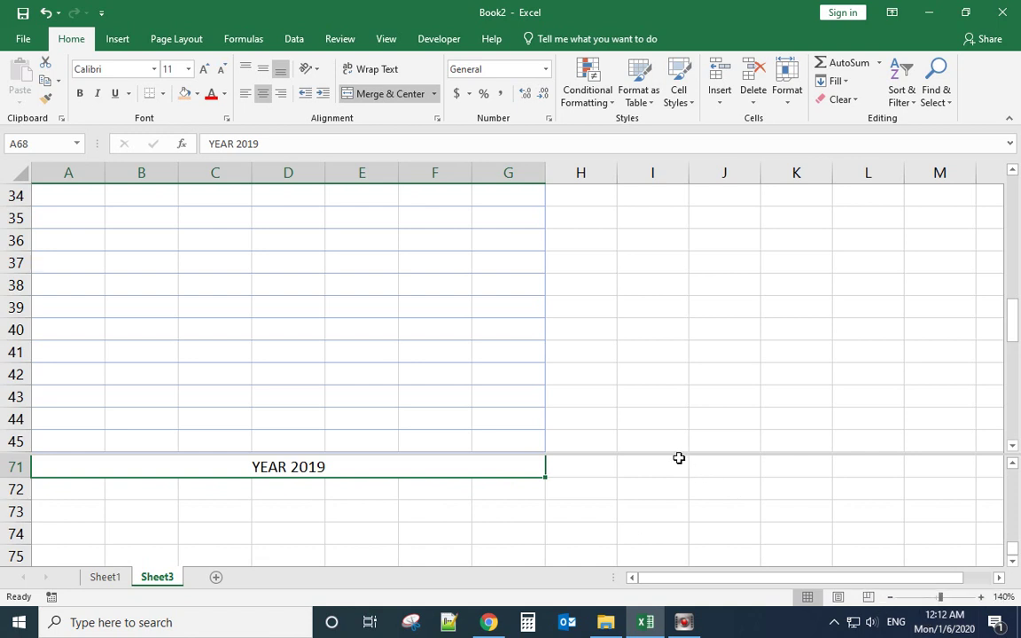
left_click_drag(677, 455, 679, 410)
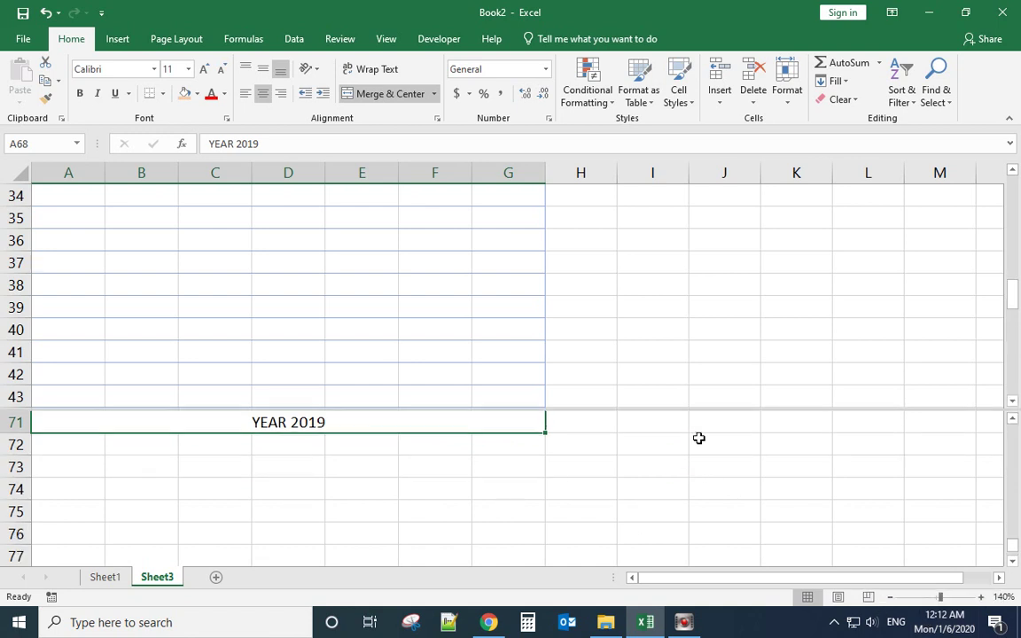
Step: Zoom back in five steps and select a cell in the PRICE column
left_click(981, 598)
left_click(982, 597)
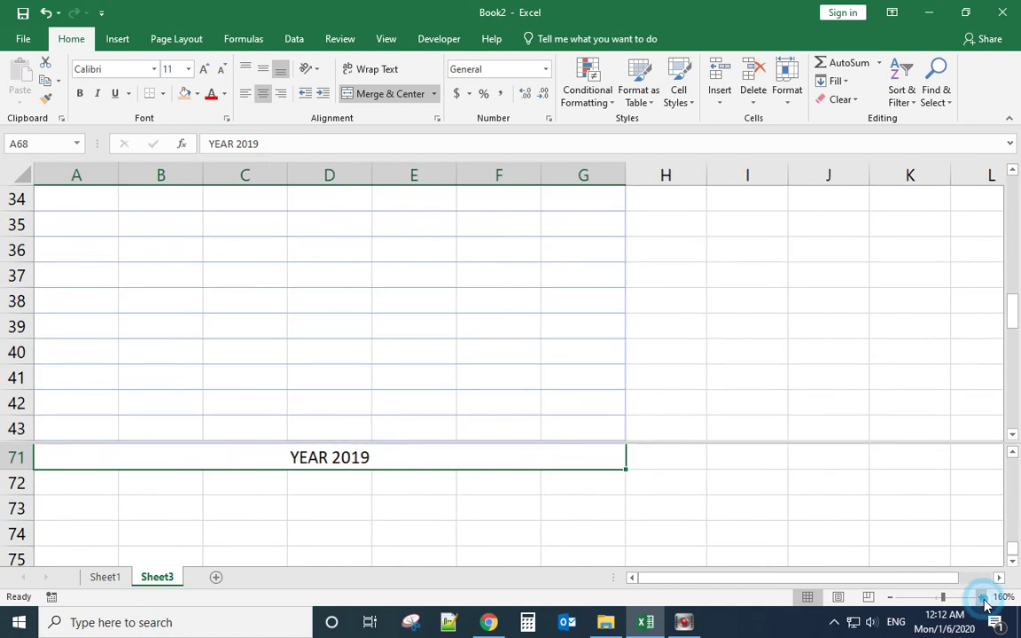
left_click(981, 597)
left_click(981, 597)
left_click(981, 597)
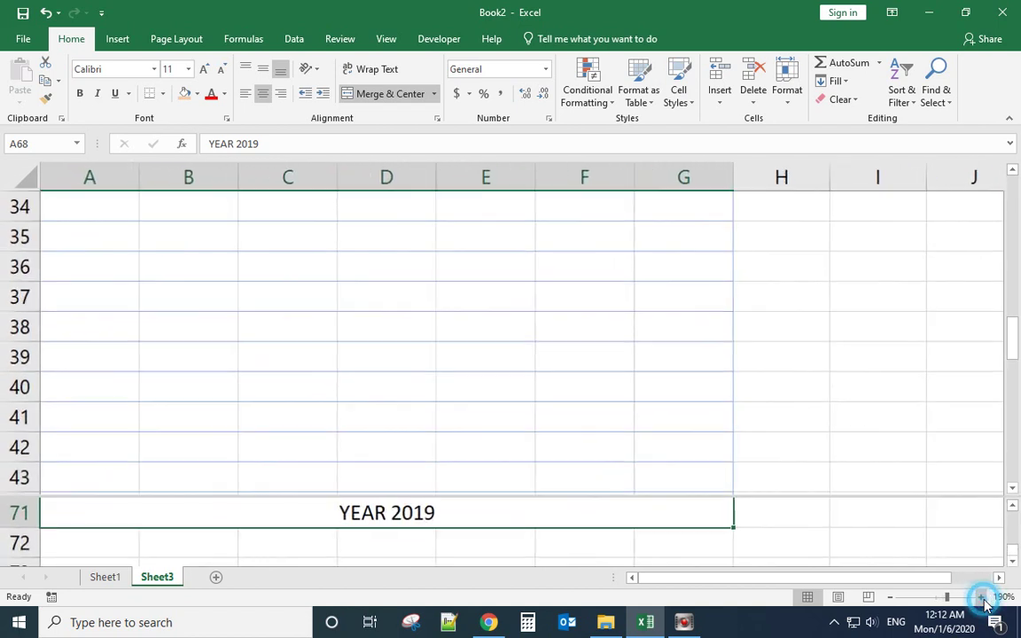
left_click(545, 350)
scroll(353, 349, "up", 4)
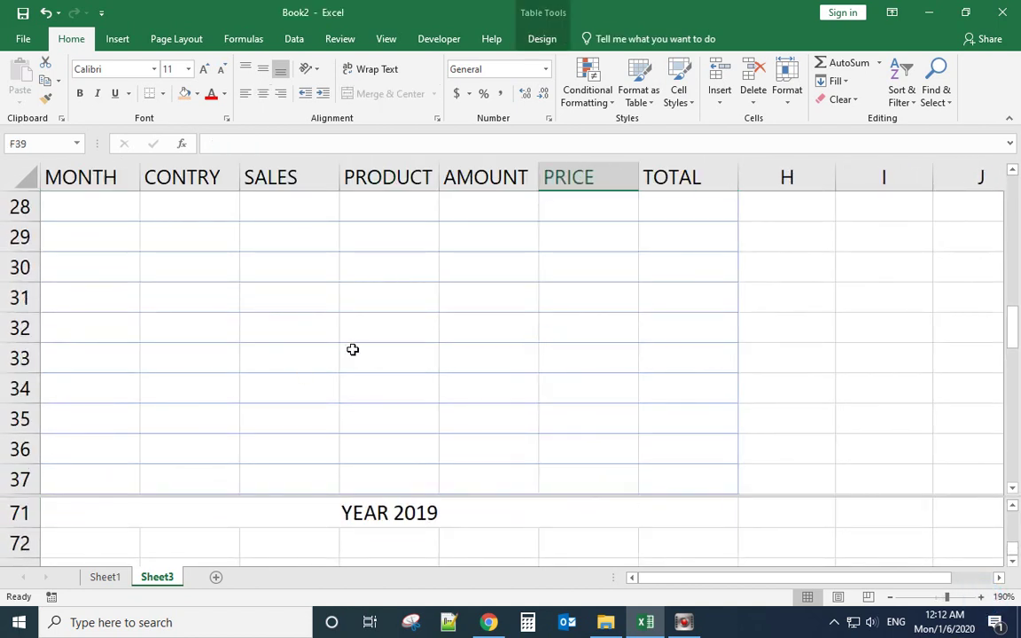
scroll(353, 349, "down", 7)
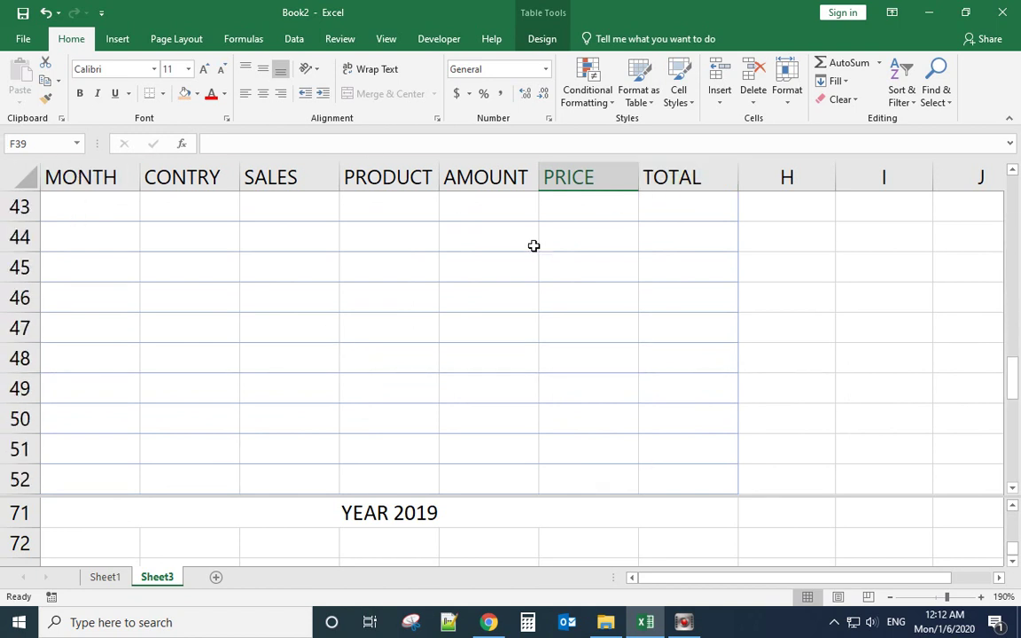
scroll(493, 319, "up", 1)
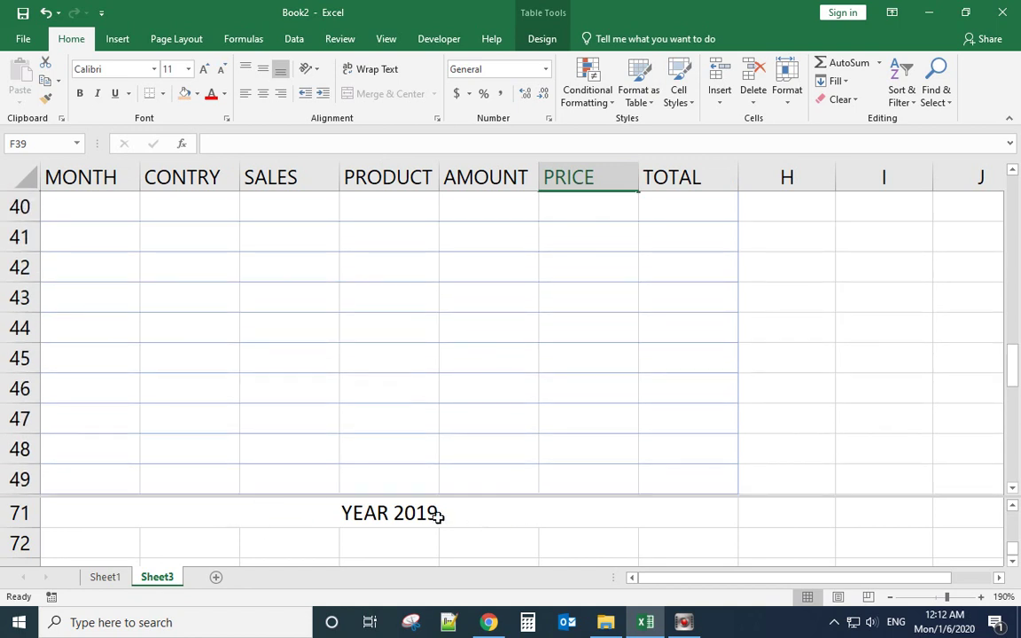
scroll(427, 399, "up", 8)
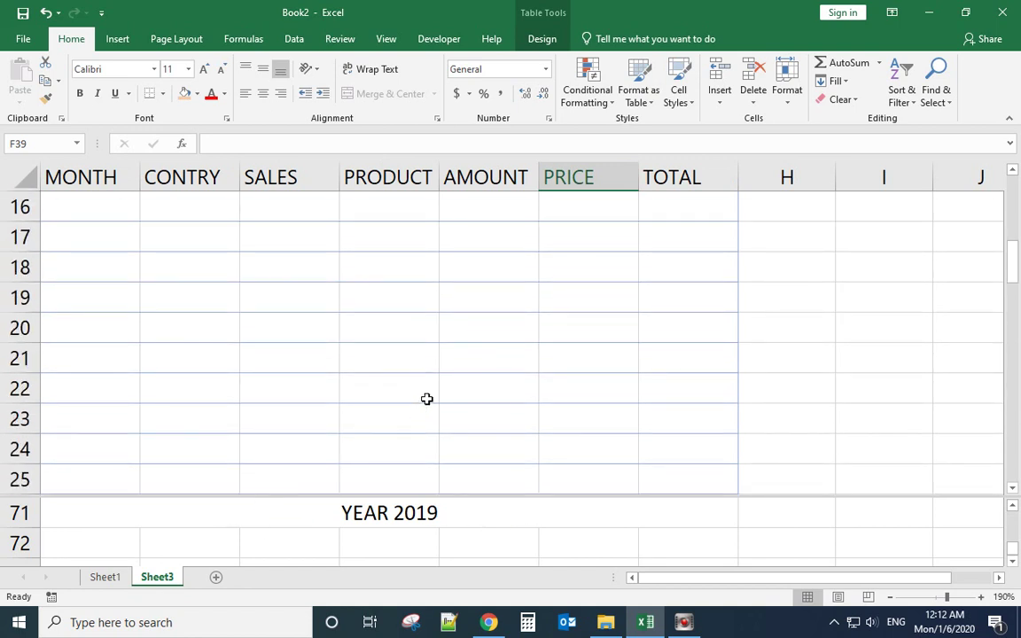
scroll(427, 398, "up", 5)
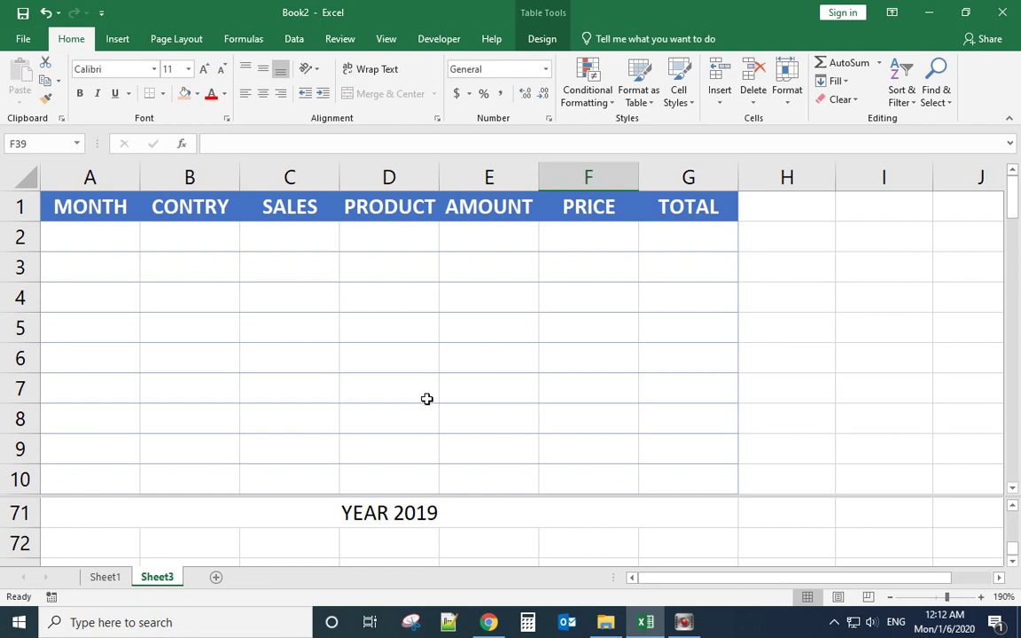
scroll(403, 357, "down", 1)
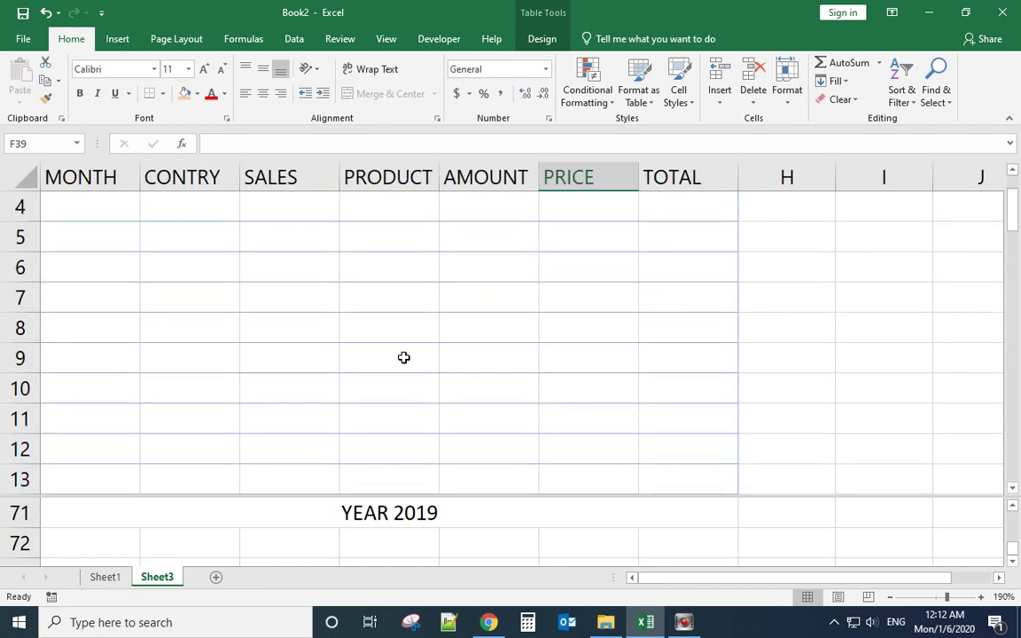